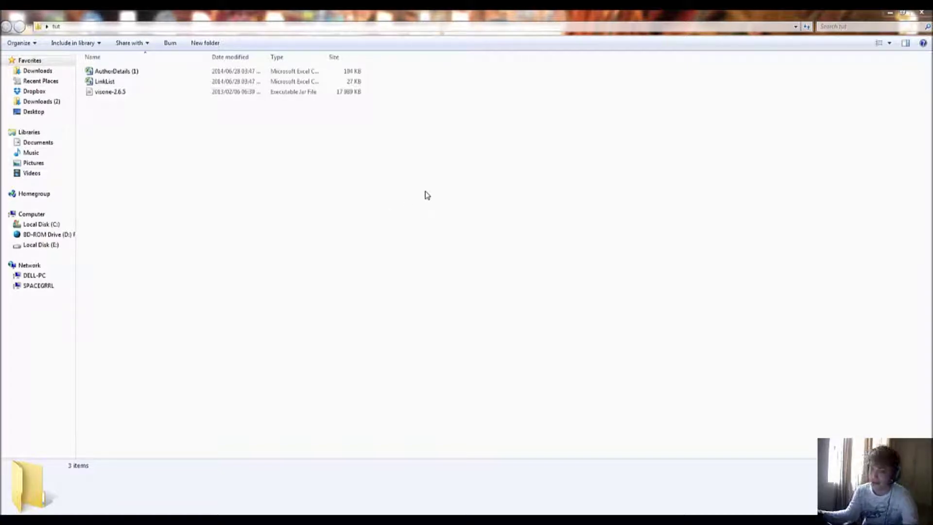
# Select the visone-2.6.5 program file in the tut folder
pyautogui.click(391, 138)
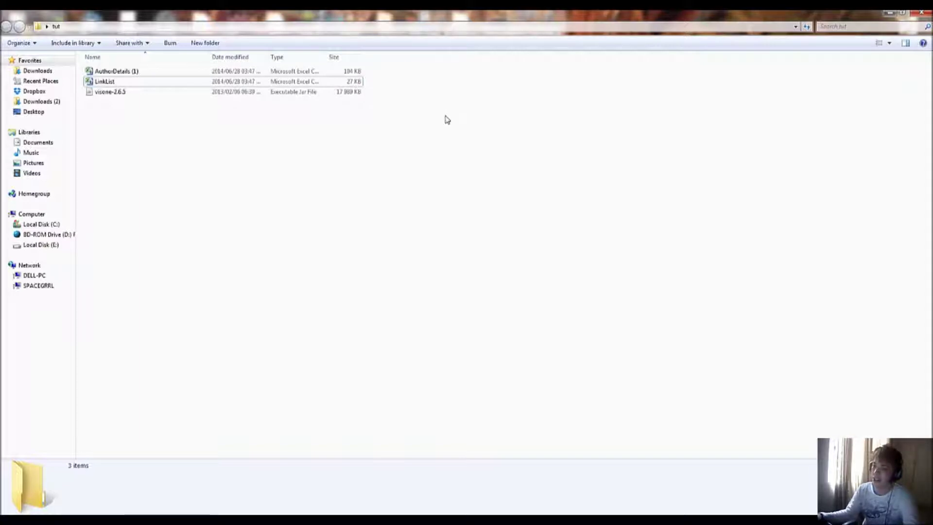
pyautogui.moveTo(452, 118); pyautogui.dragTo(343, 256)
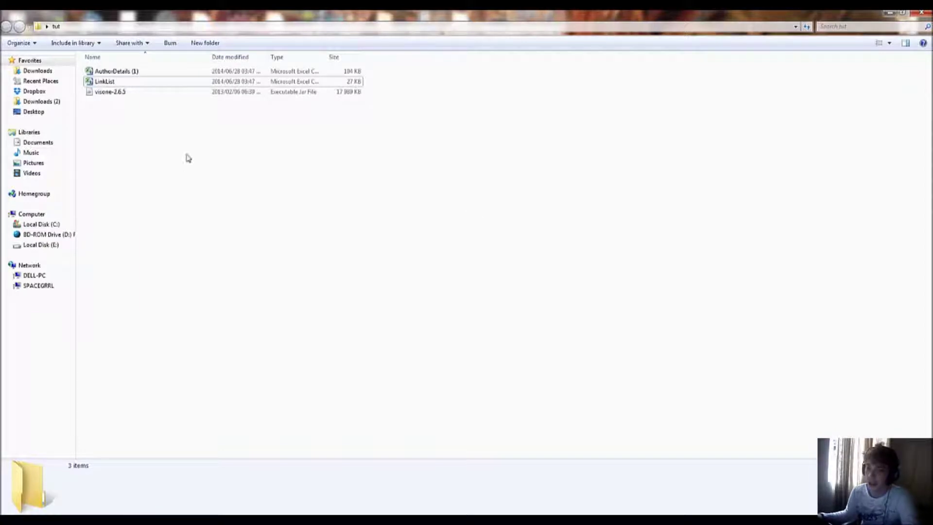
pyautogui.click(214, 95)
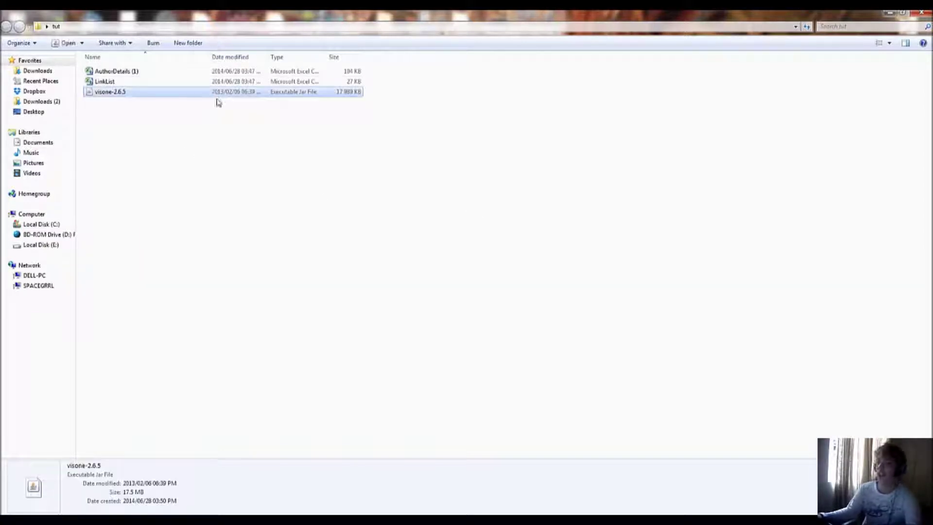
pyautogui.click(366, 216)
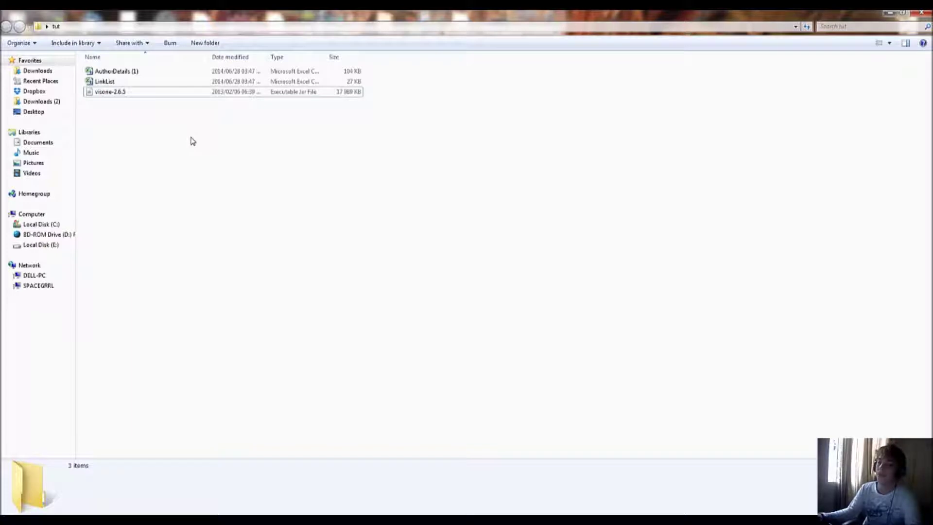
pyautogui.click(293, 93)
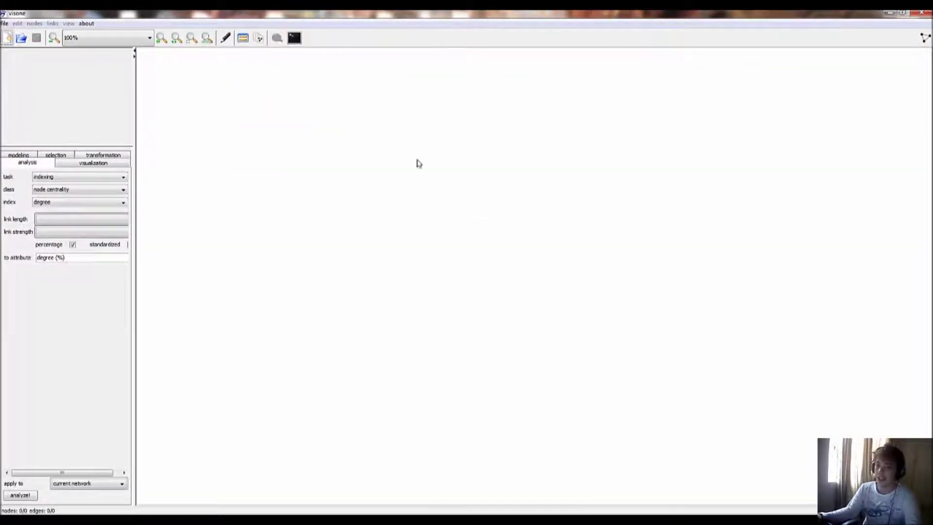
# Open LinkList as a network using the link list files (.txt, .csv) file type
pyautogui.click(4, 23)
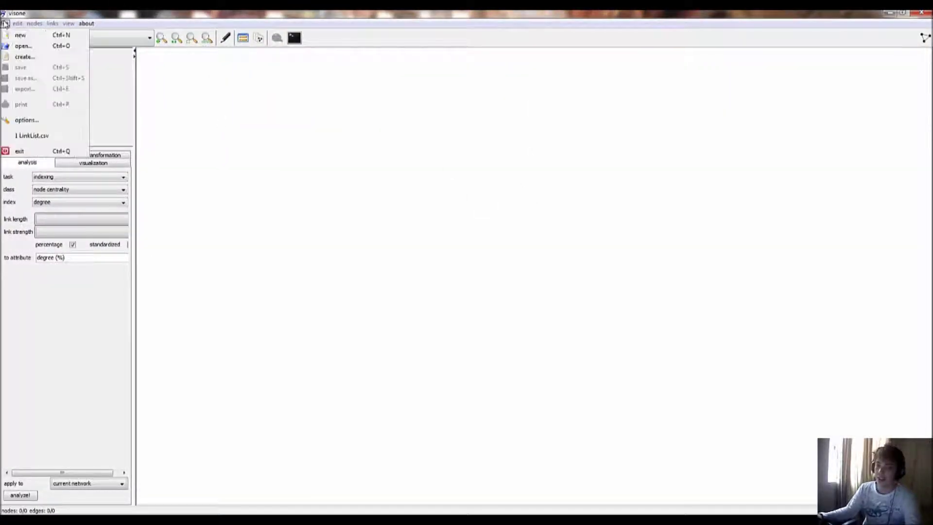
pyautogui.click(32, 46)
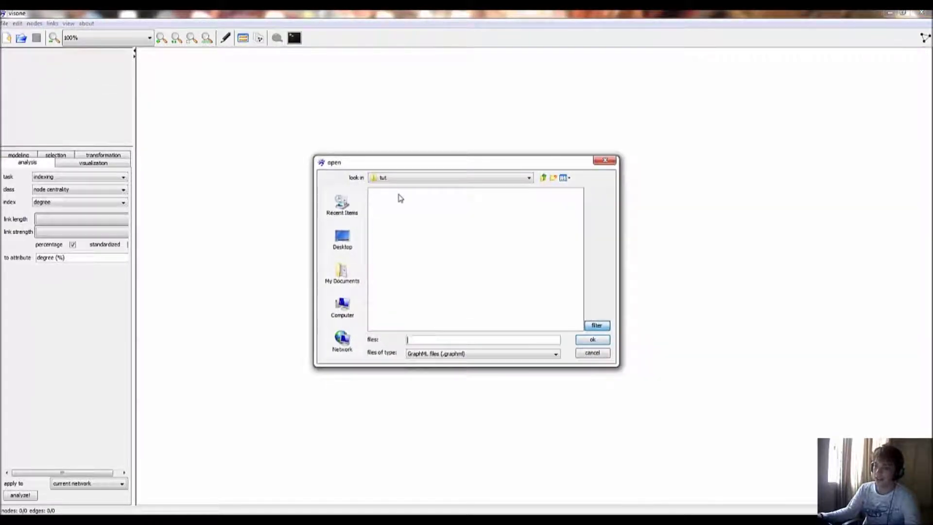
pyautogui.click(485, 355)
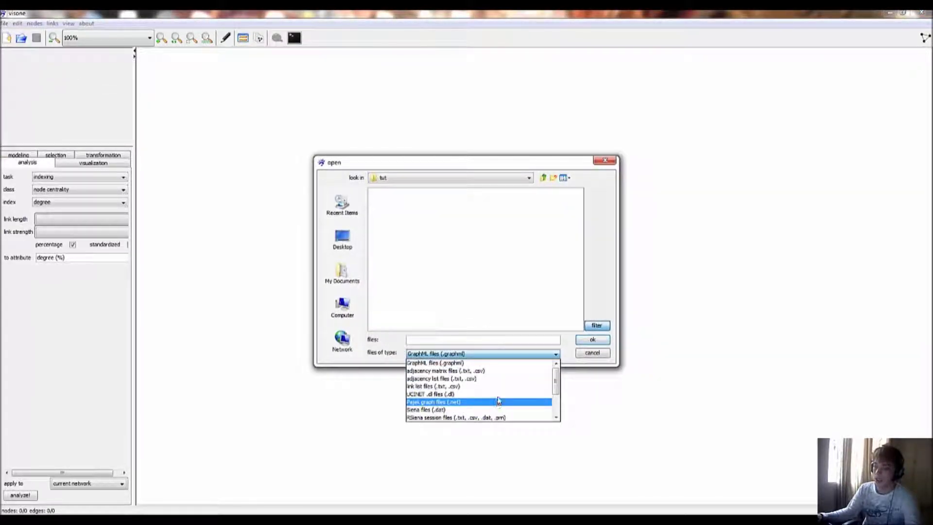
pyautogui.click(484, 384)
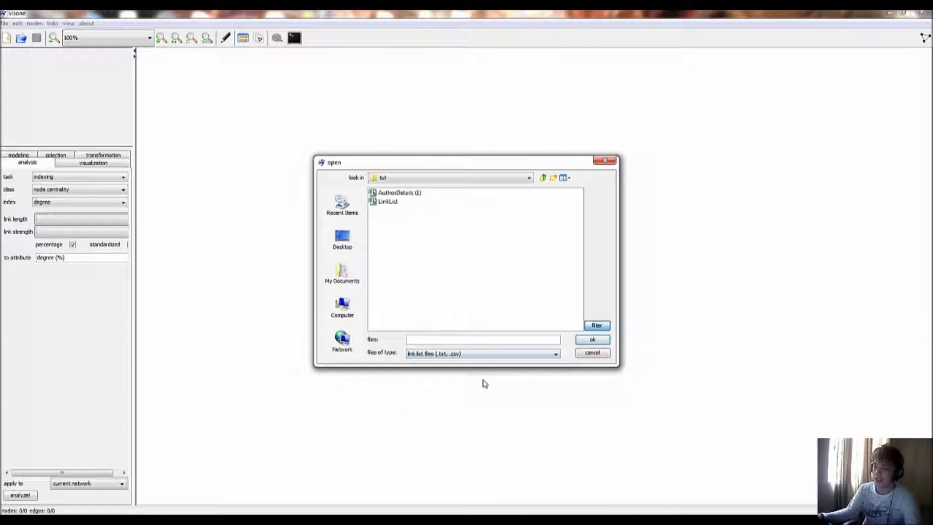
pyautogui.click(451, 274)
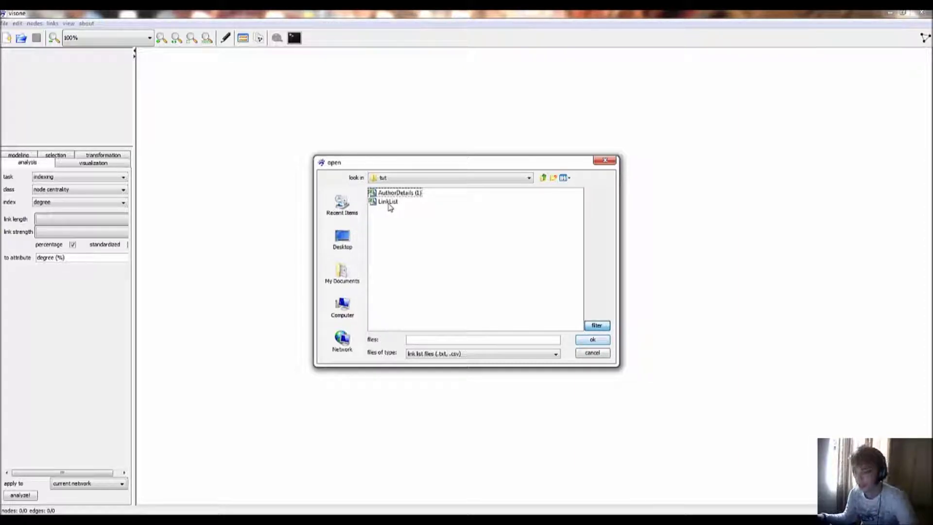
pyautogui.doubleClick(388, 203)
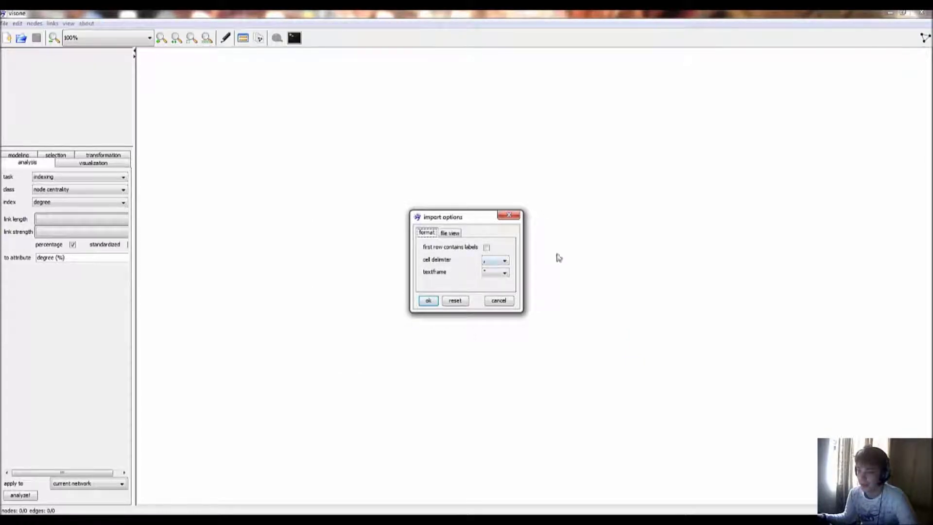
# Preview LinkList's quoted author-pair rows in an enlarged import window, then switch to its Excel sheet
pyautogui.click(450, 234)
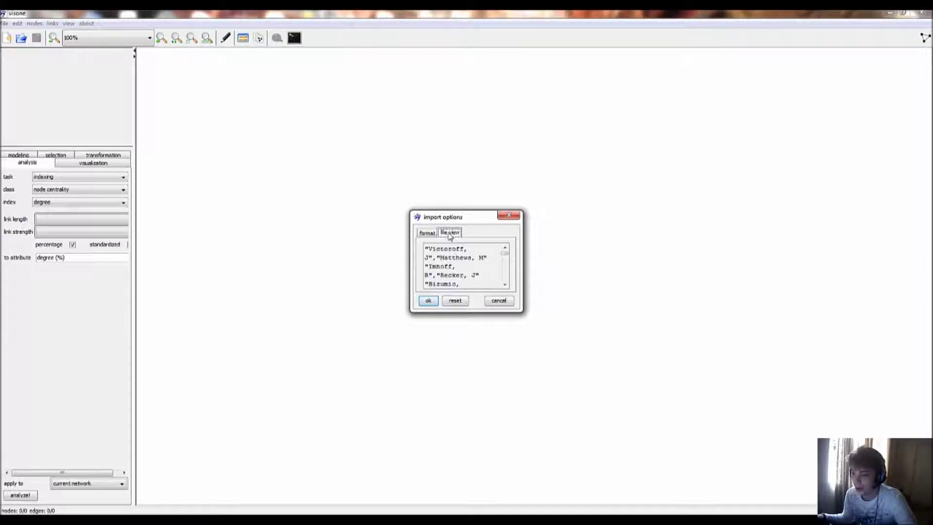
pyautogui.click(427, 233)
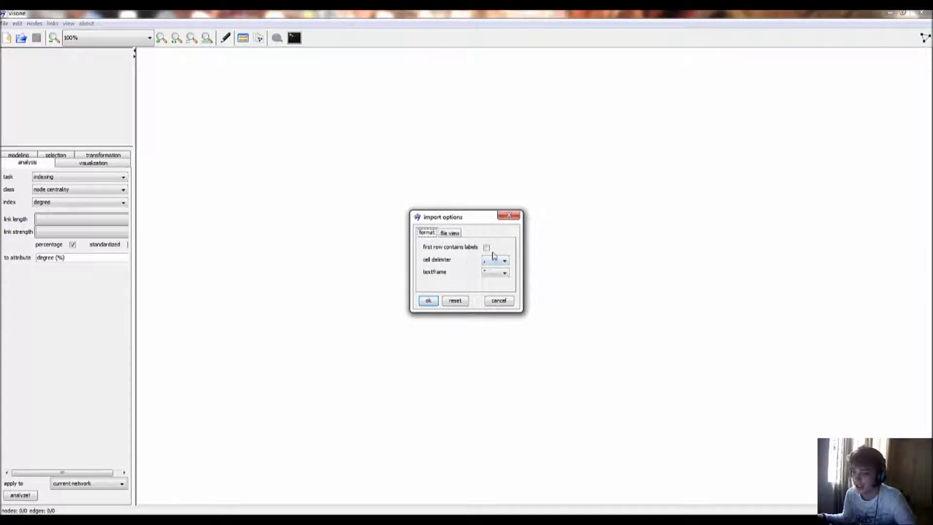
pyautogui.click(451, 234)
pyautogui.moveTo(469, 215); pyautogui.dragTo(355, 137)
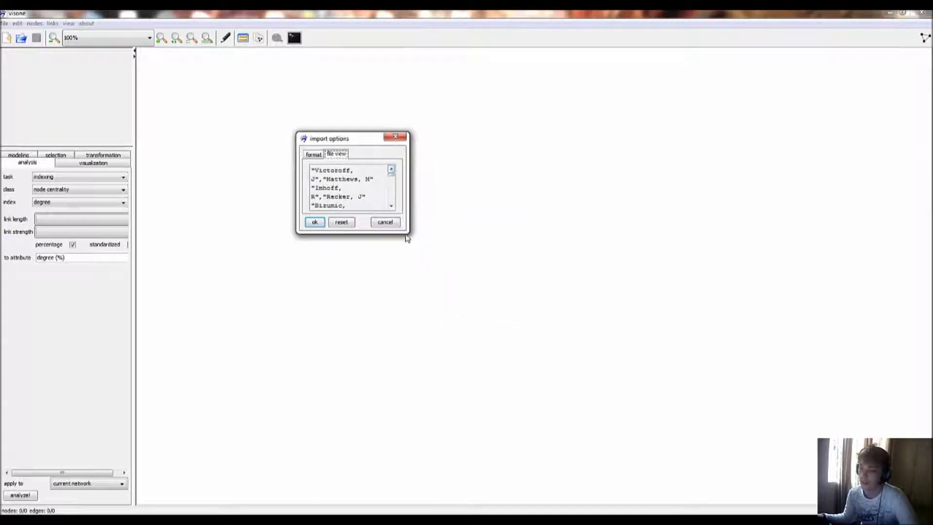
pyautogui.moveTo(407, 232); pyautogui.dragTo(646, 369)
pyautogui.moveTo(377, 518)
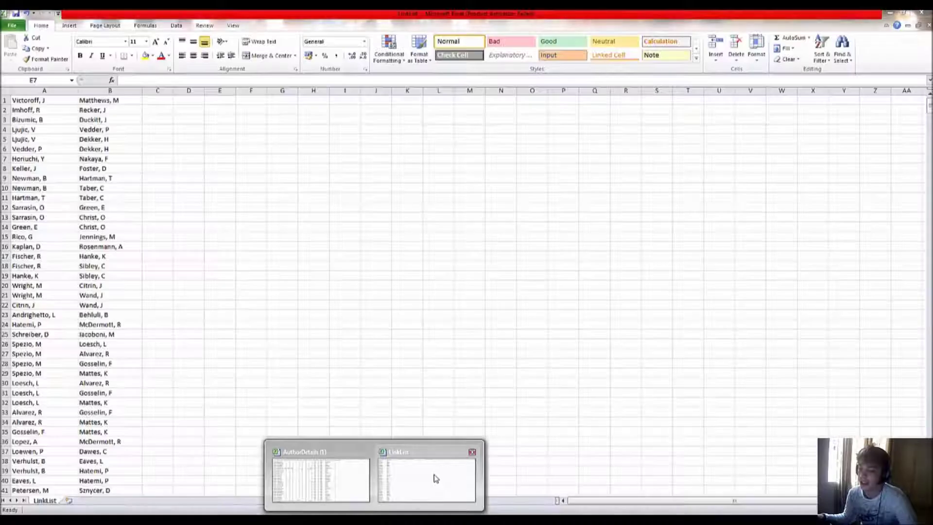
pyautogui.click(435, 479)
# Review the LinkList author pairs in Excel, then show visone's format settings: comma delimiter, double-quote textframe
pyautogui.scroll(-20, 209, 255)
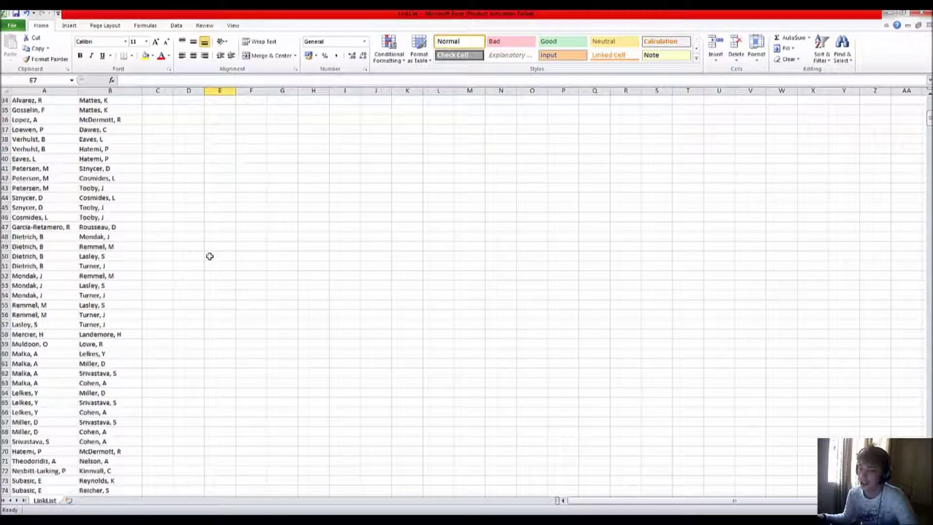
pyautogui.scroll(-18, 210, 238)
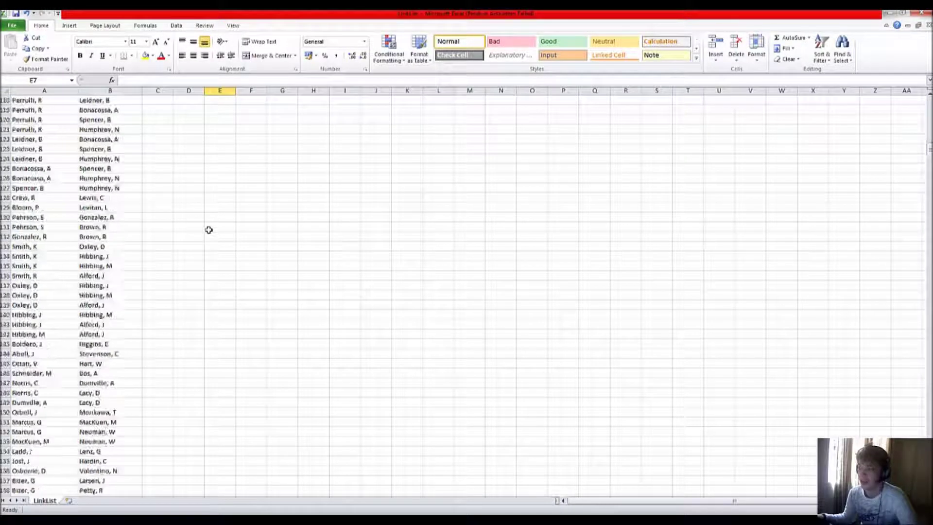
pyautogui.scroll(17, 206, 229)
pyautogui.scroll(8, 208, 230)
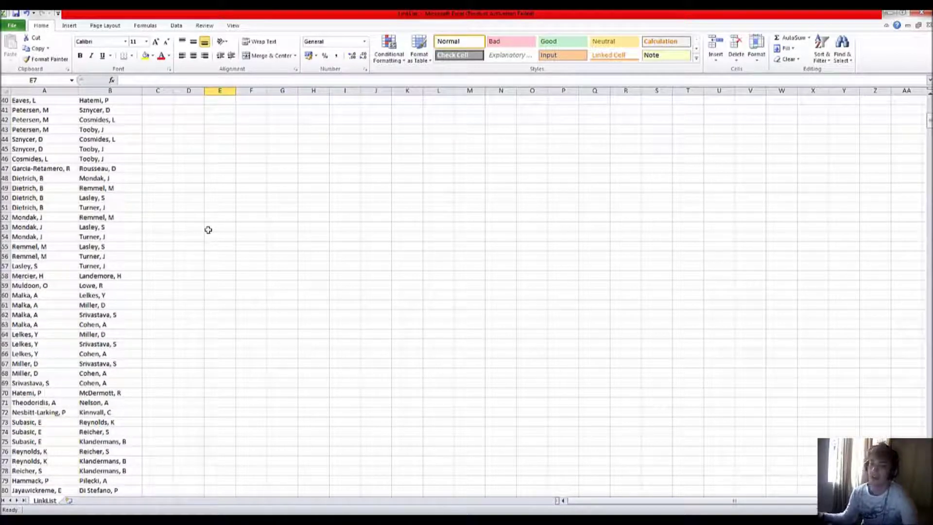
pyautogui.scroll(-17, 272, 204)
pyautogui.scroll(-8, 705, 145)
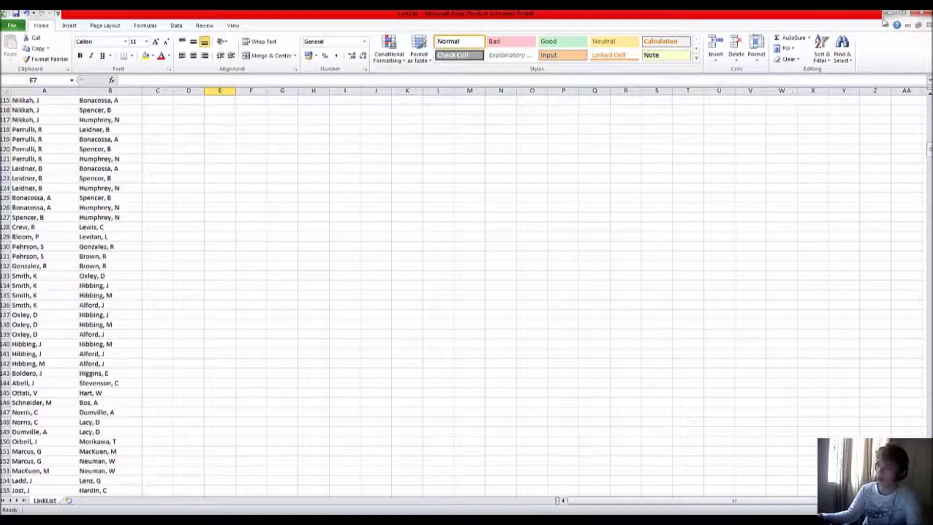
pyautogui.click(889, 13)
pyautogui.click(313, 154)
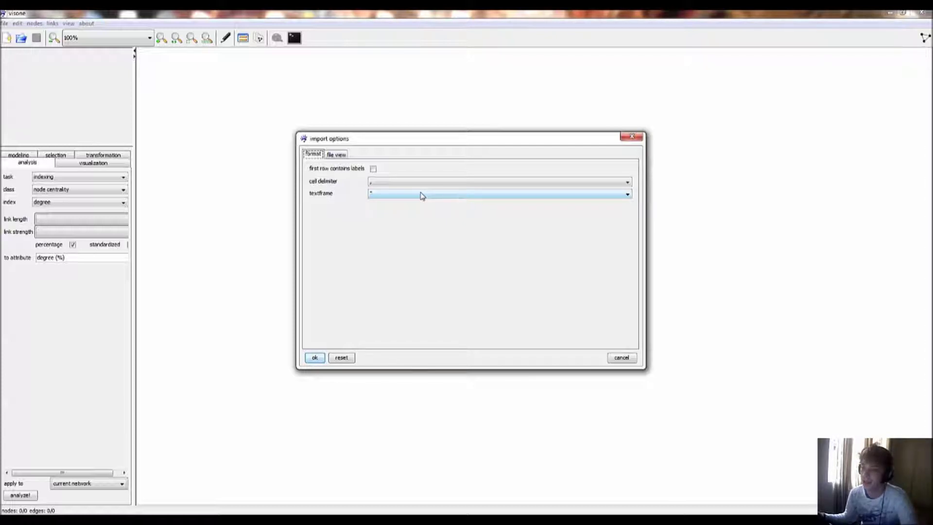
# Load LinkList as a directed co-author network in a new LinkList.csv tab and zoom out over it
pyautogui.click(315, 358)
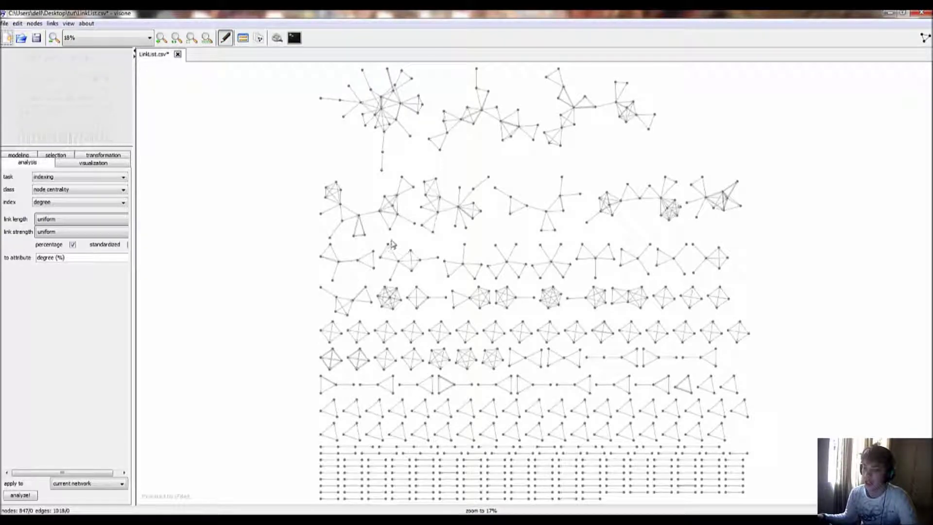
pyautogui.scroll(-2, 389, 246)
pyautogui.scroll(4, 498, 214)
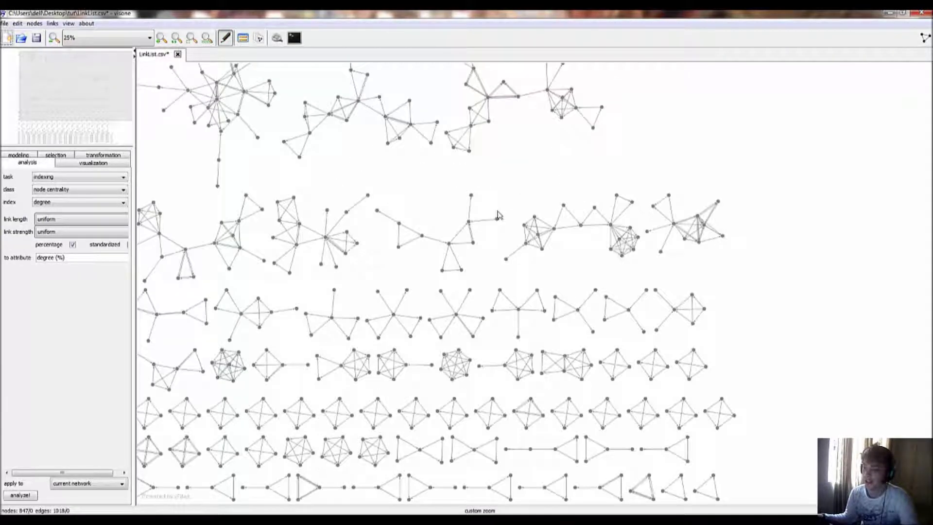
pyautogui.scroll(-3, 470, 213)
pyautogui.scroll(4, 476, 196)
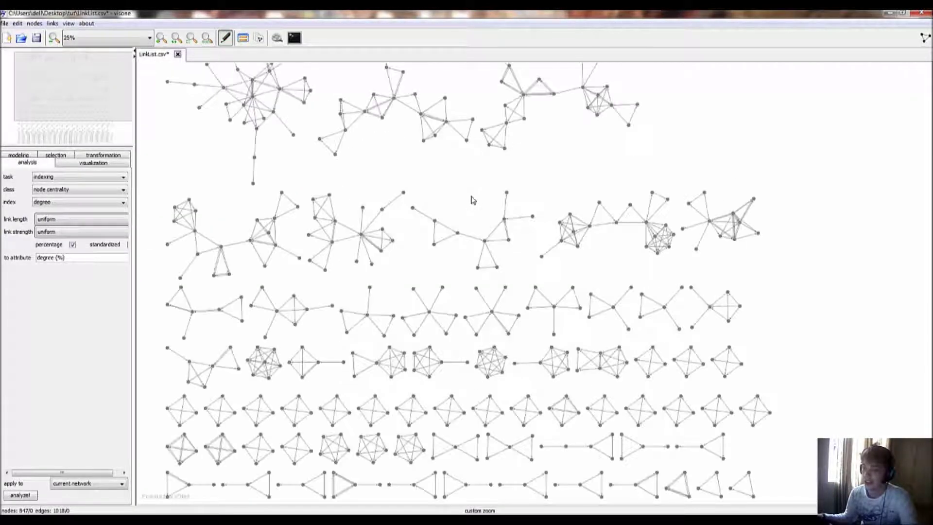
pyautogui.scroll(-3, 472, 199)
pyautogui.scroll(3, 447, 241)
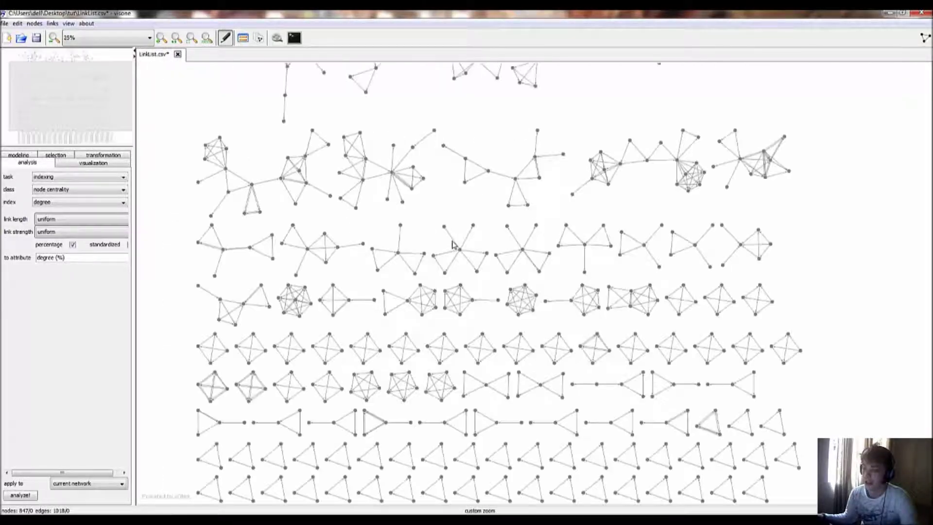
pyautogui.scroll(-3, 451, 244)
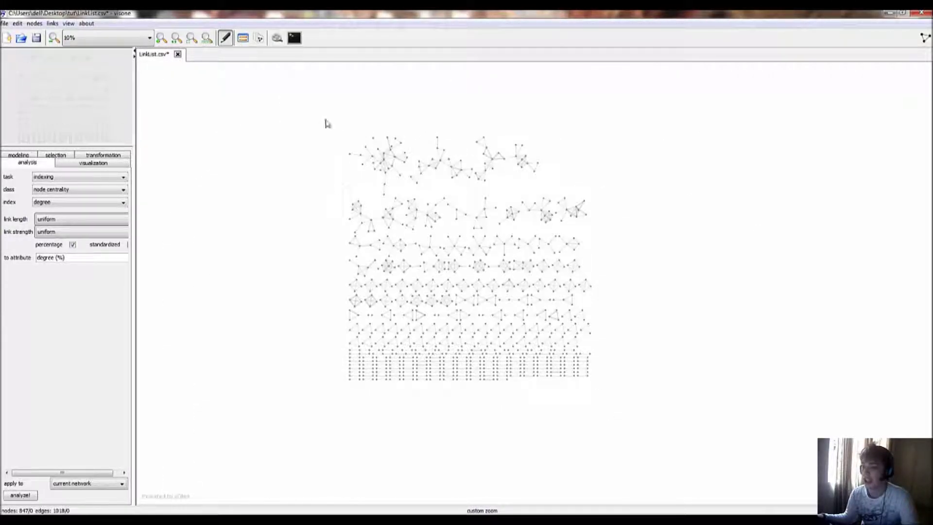
# Select all nodes, pan the graph, and zoom in to about 75% on the top clusters
pyautogui.moveTo(322, 115); pyautogui.dragTo(647, 389)
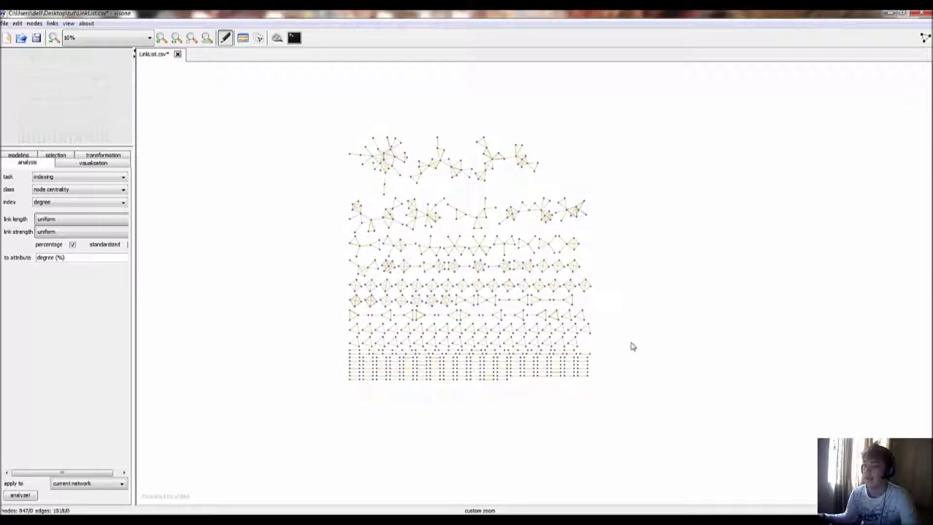
pyautogui.scroll(3, 543, 313)
pyautogui.moveTo(468, 267); pyautogui.dragTo(544, 312)
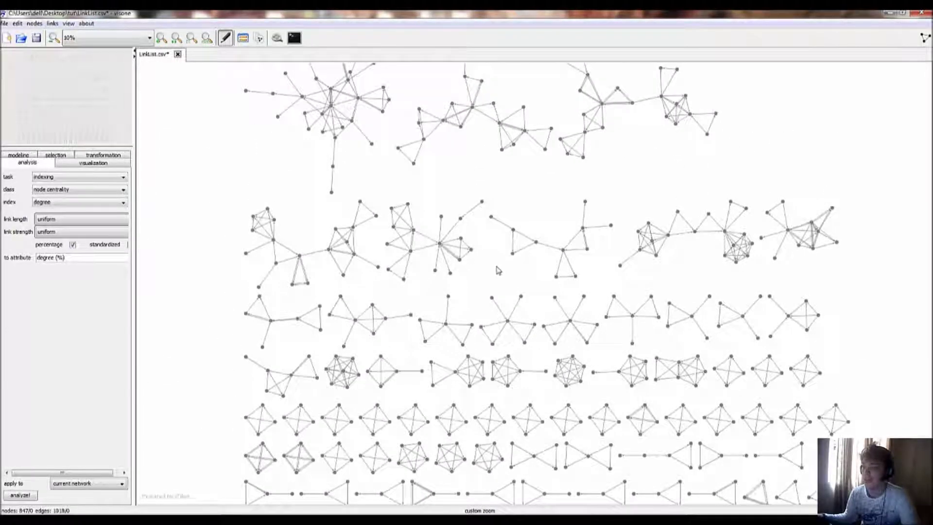
pyautogui.scroll(-3, 498, 270)
pyautogui.scroll(3, 498, 270)
pyautogui.scroll(-3, 498, 267)
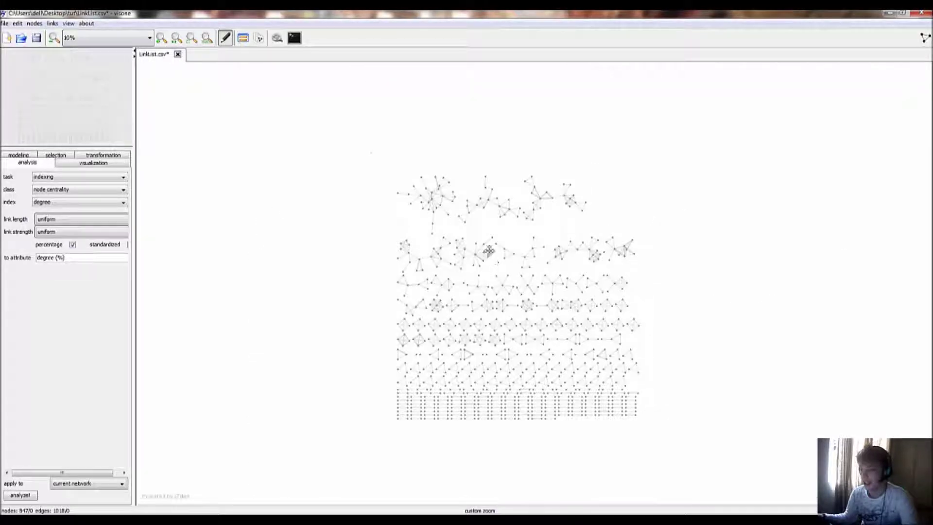
pyautogui.moveTo(500, 260); pyautogui.dragTo(439, 209)
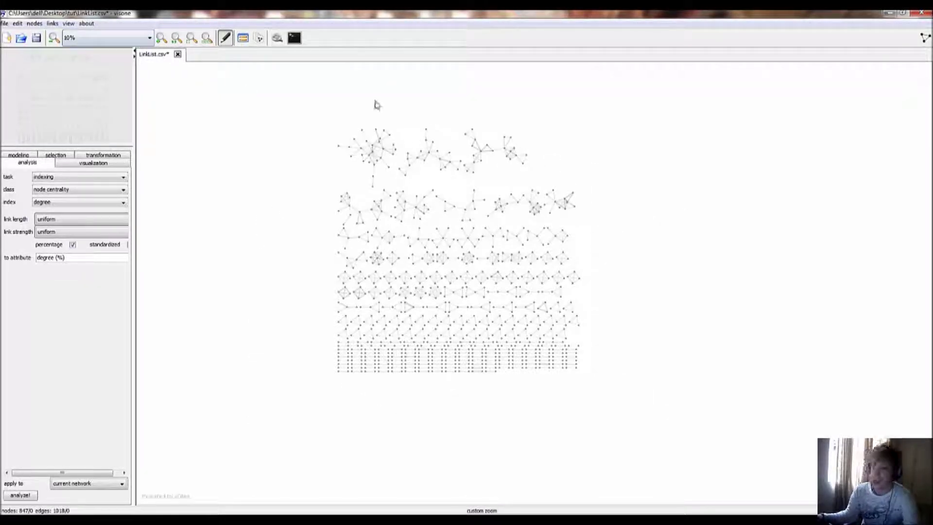
pyautogui.scroll(3, 430, 195)
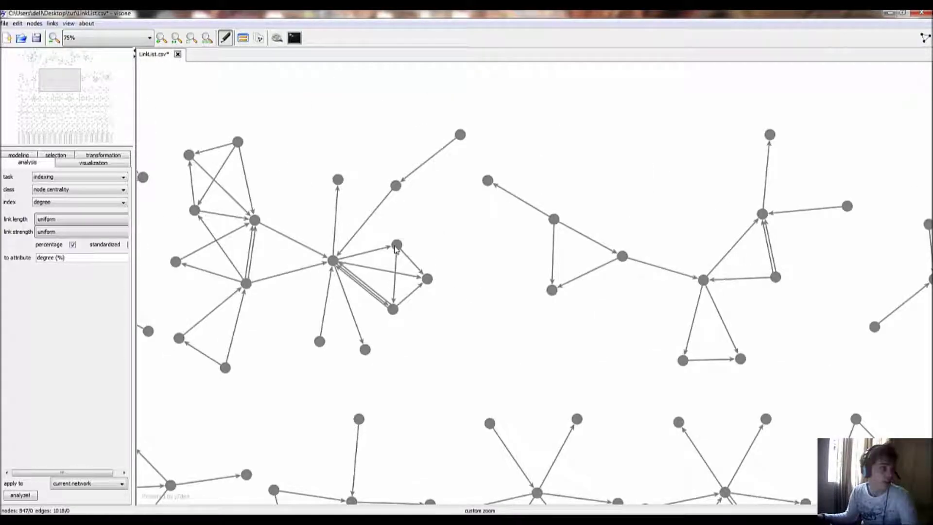
# Inspect one author node's properties, whose attributes hold only an id
pyautogui.rightClick(396, 246)
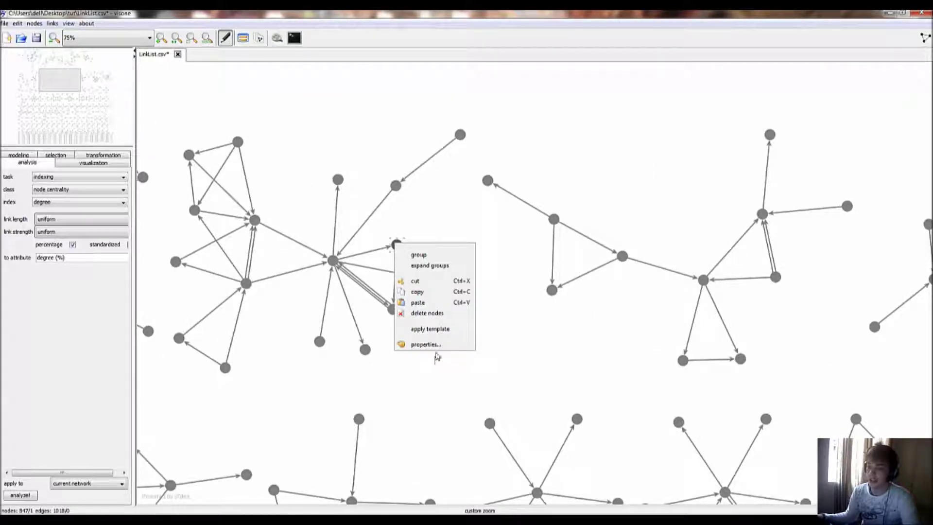
pyautogui.click(423, 345)
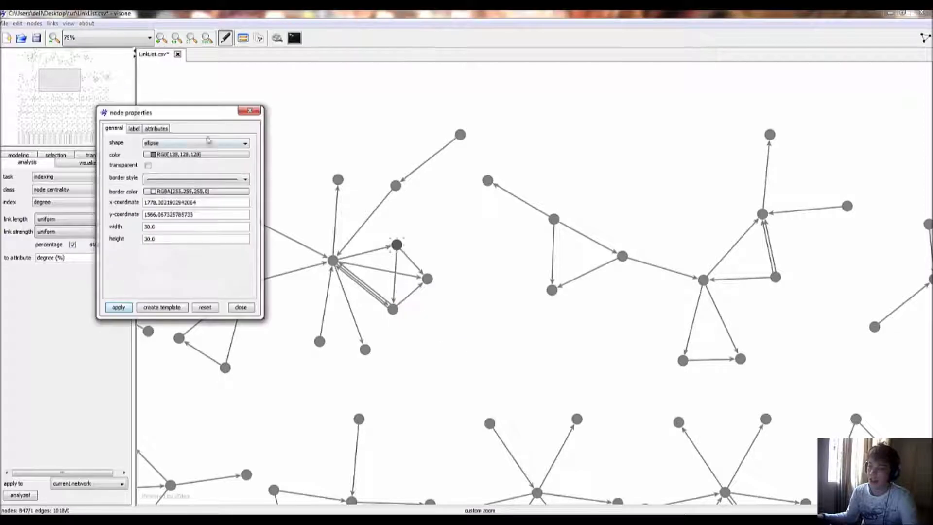
pyautogui.click(156, 128)
pyautogui.click(134, 129)
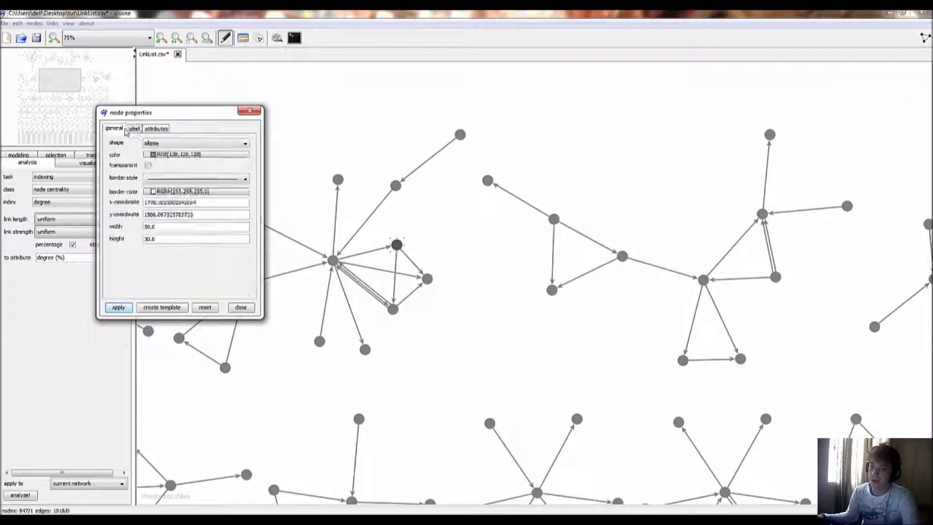
pyautogui.click(157, 129)
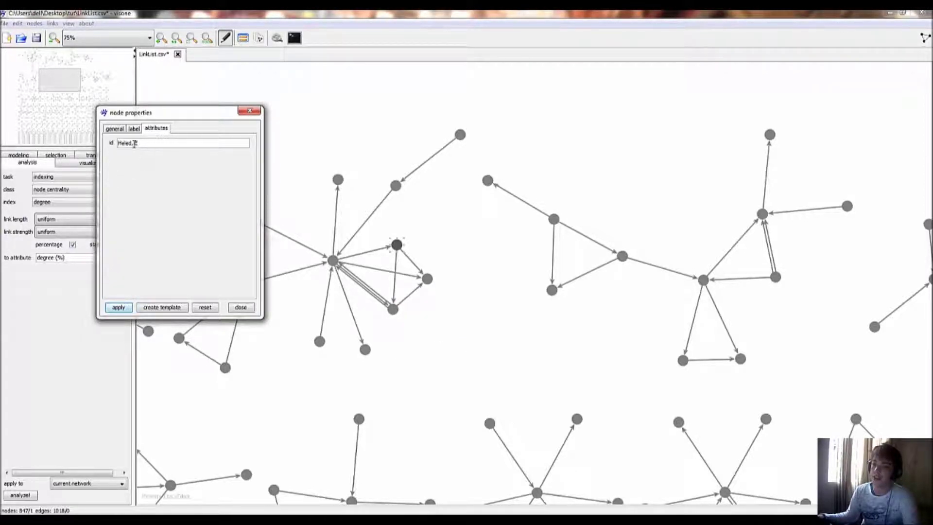
pyautogui.moveTo(138, 144); pyautogui.dragTo(101, 174)
pyautogui.click(233, 309)
# Zoom out to about 10% to view the whole 847-node, 1018-link network
pyautogui.scroll(-5, 348, 233)
pyautogui.scroll(-2, 348, 233)
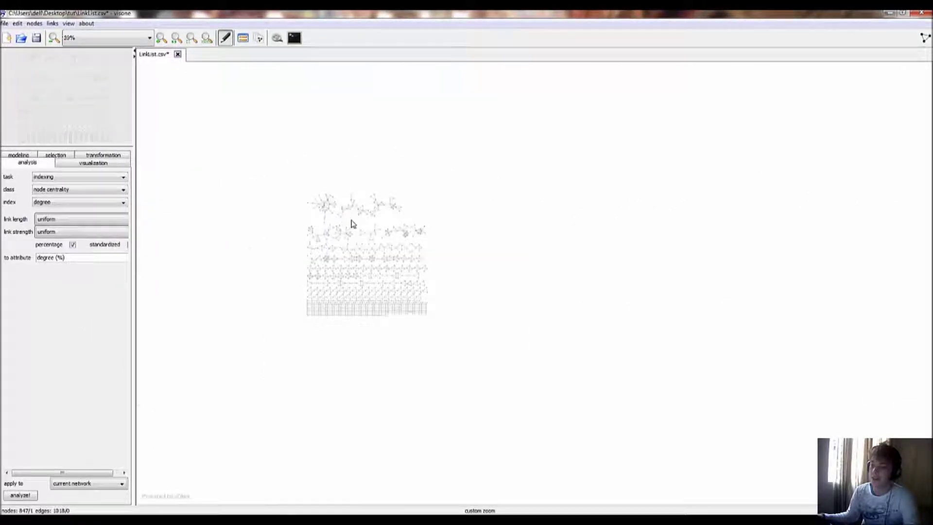
pyautogui.scroll(3, 350, 220)
pyautogui.scroll(-3, 397, 220)
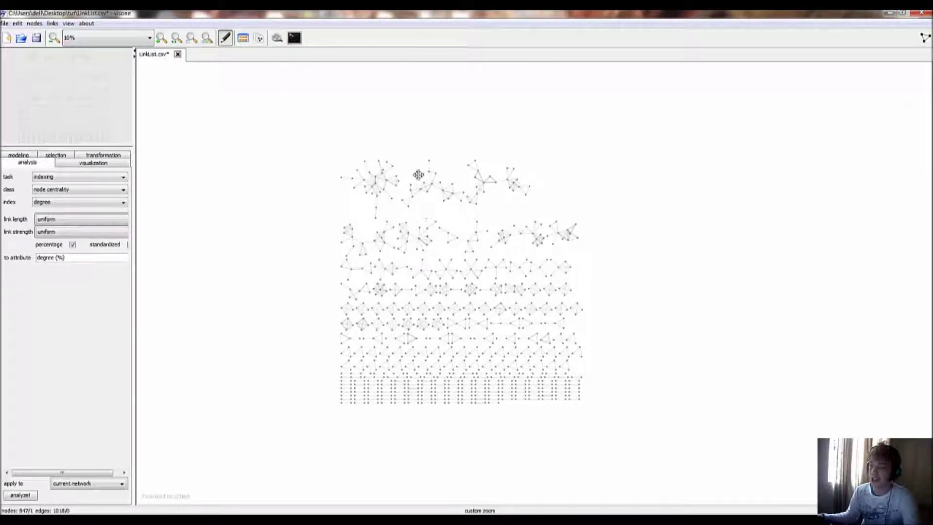
pyautogui.scroll(3, 416, 177)
pyautogui.scroll(-3, 420, 179)
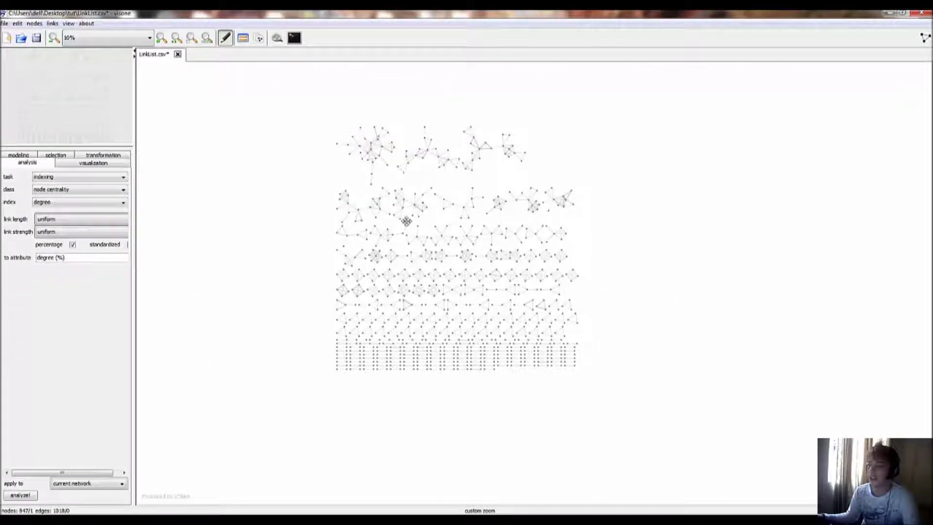
# Browse to AuthorDetails (1).csv from the attribute manager's import & export page, then view it in Excel
pyautogui.scroll(3, 406, 218)
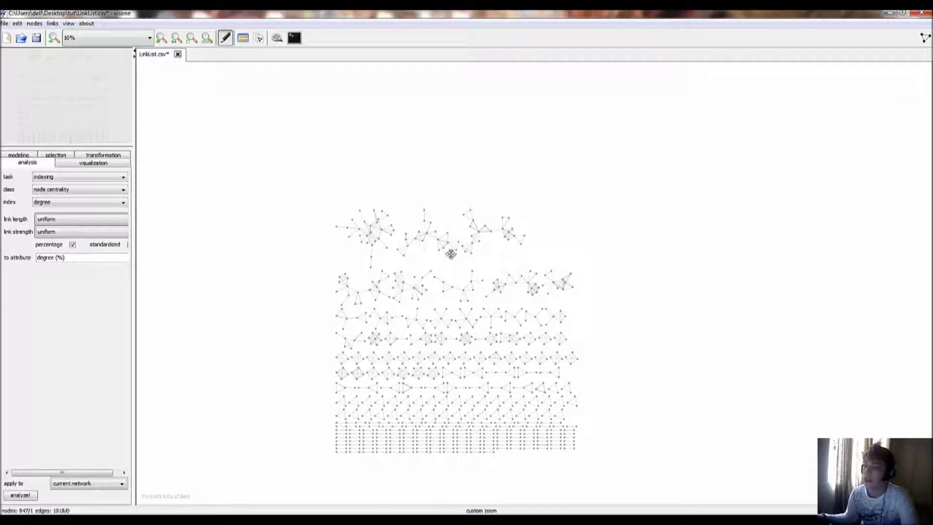
pyautogui.scroll(3, 424, 216)
pyautogui.scroll(-3, 416, 226)
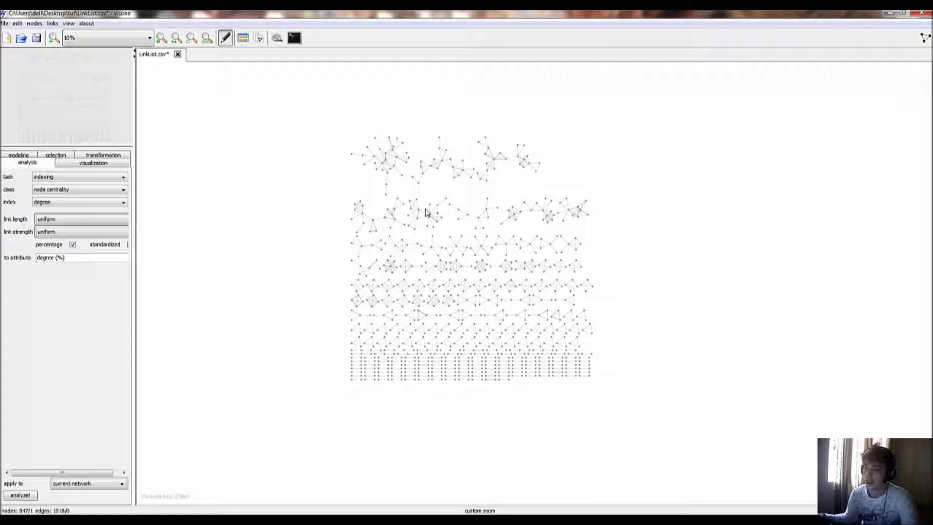
pyautogui.scroll(3, 429, 211)
pyautogui.scroll(-3, 428, 211)
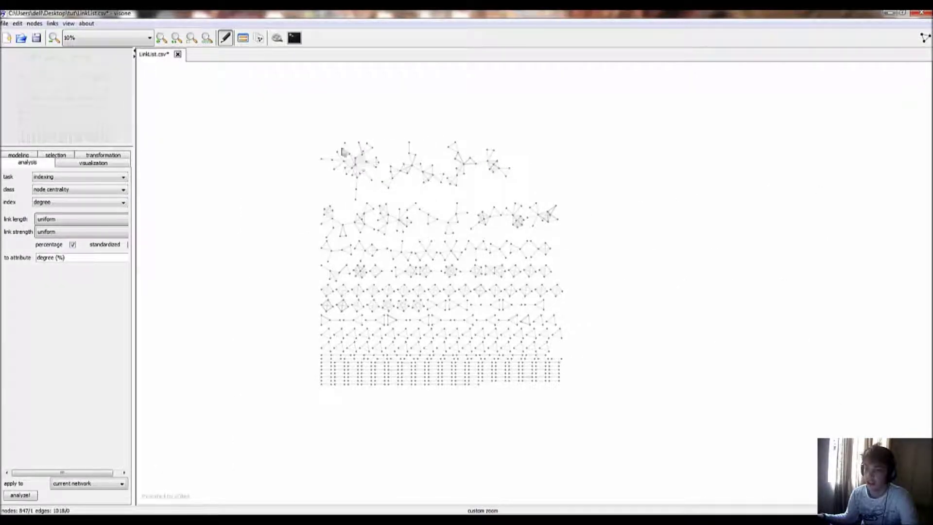
pyautogui.click(243, 37)
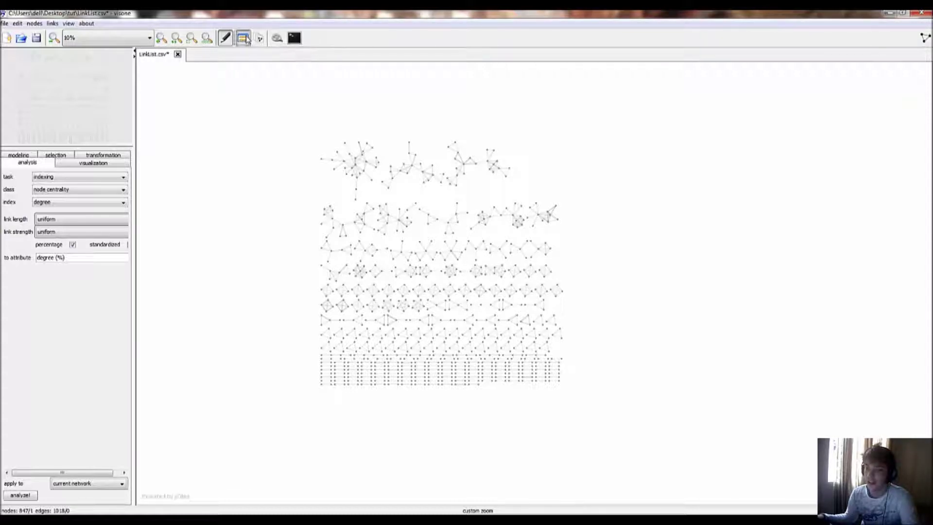
pyautogui.click(127, 171)
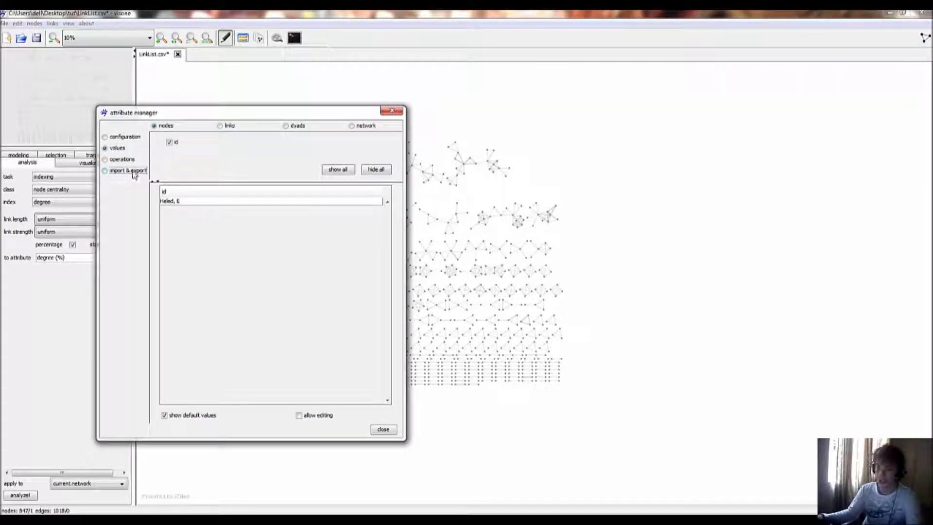
pyautogui.click(392, 209)
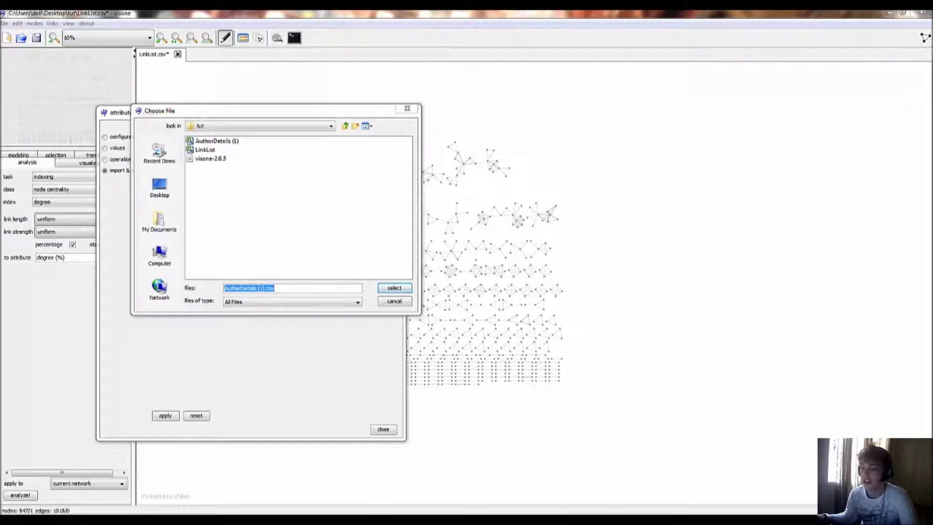
pyautogui.hotkey('alt', 'Tab')
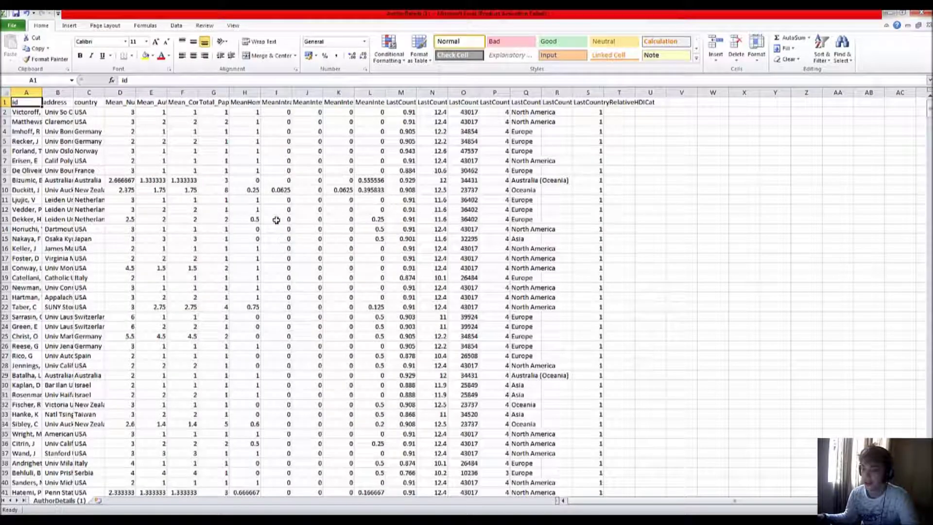
# Auto-fit column A of AuthorDetails (1) to show full author names and select cell A2
pyautogui.doubleClick(42, 92)
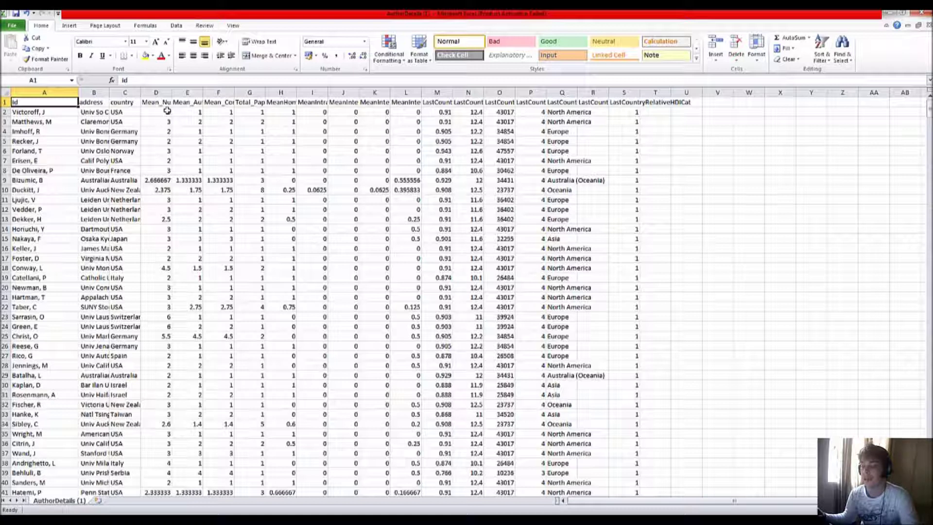
pyautogui.hotkey('alt', 'Tab')
pyautogui.moveTo(374, 518)
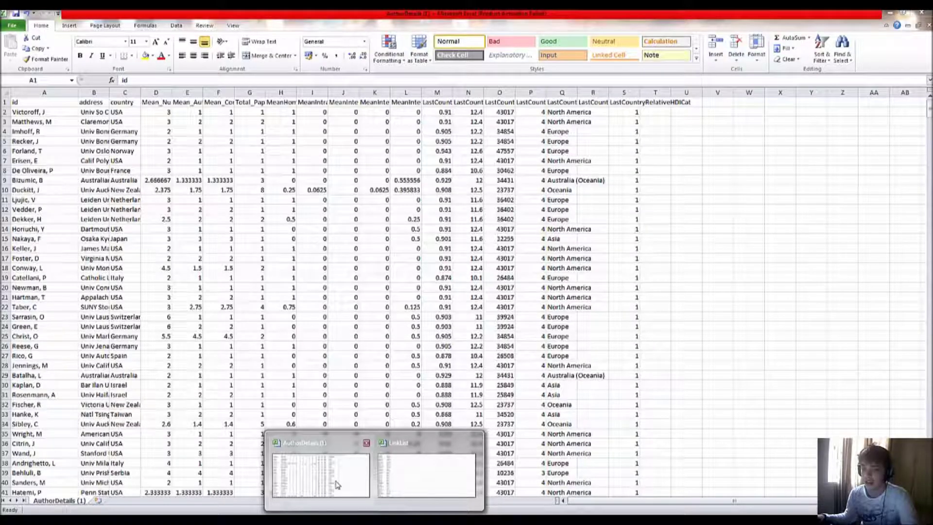
pyautogui.click(308, 484)
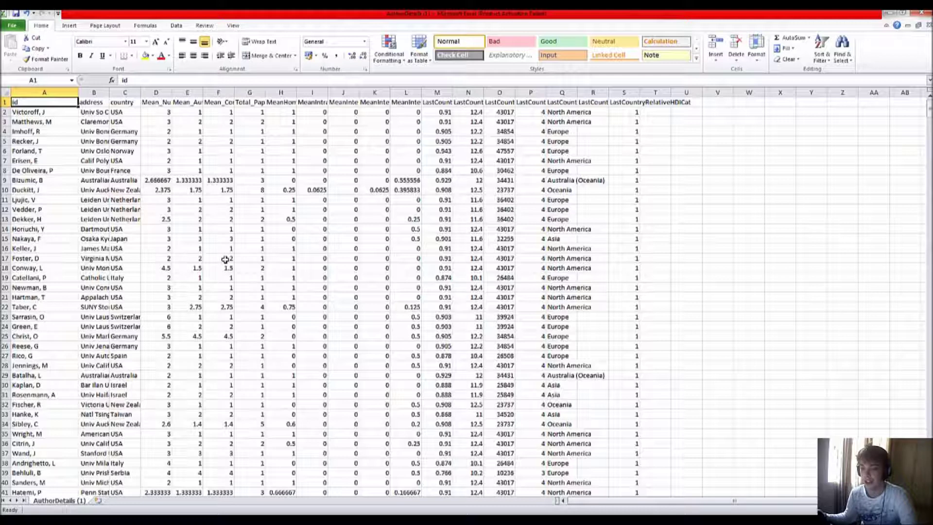
pyautogui.click(44, 111)
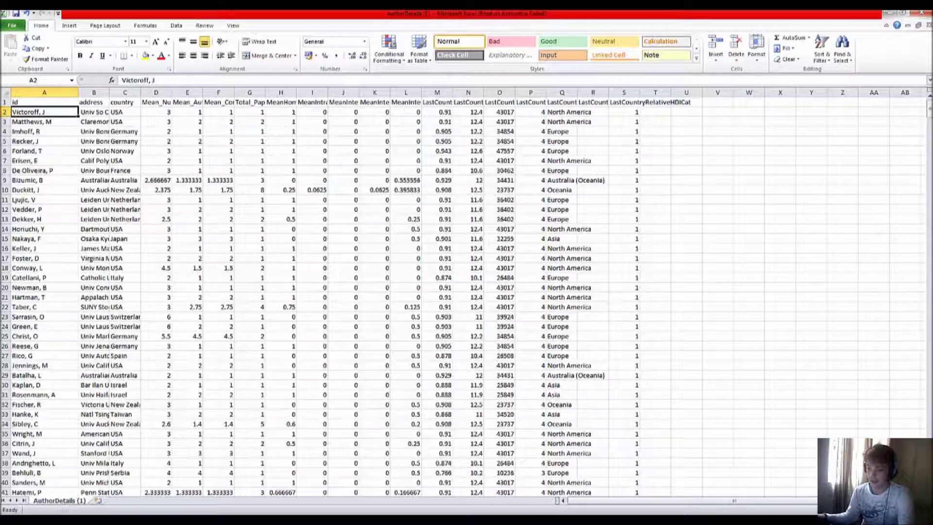
pyautogui.hotkey('alt', 'Tab')
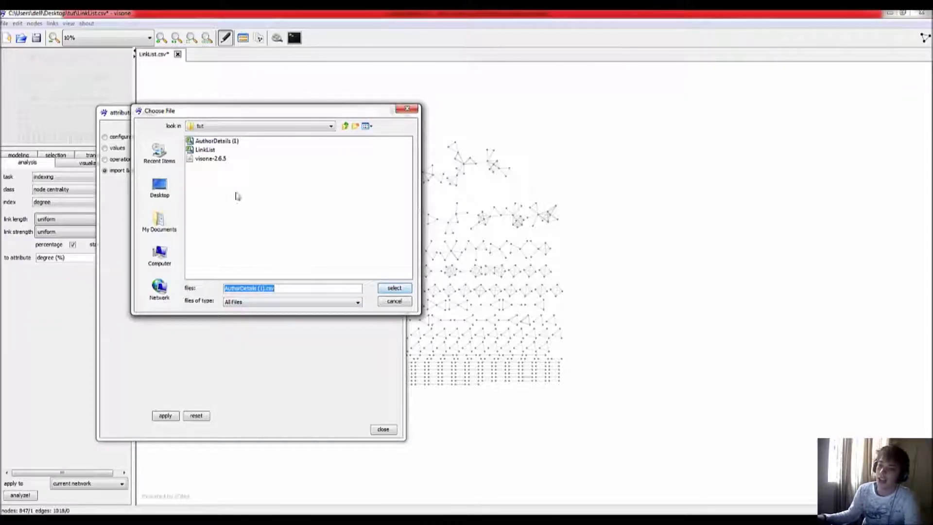
# Pick AuthorDetails (1).csv as the attribute file and start the import joined by id
pyautogui.moveTo(365, 113); pyautogui.dragTo(511, 97)
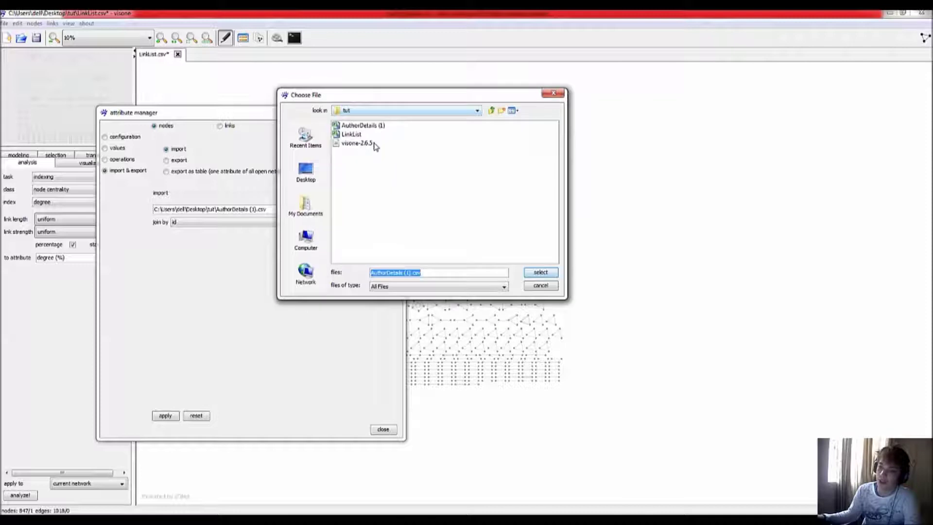
pyautogui.click(361, 126)
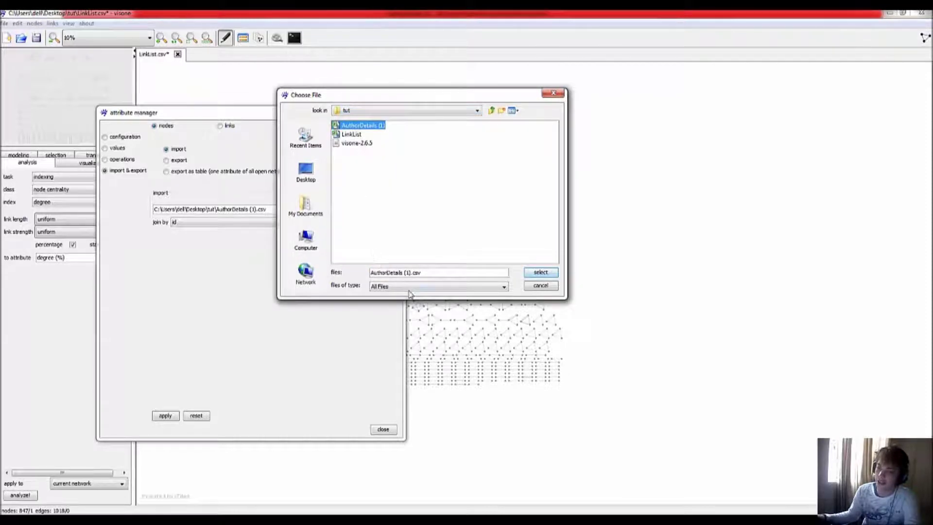
pyautogui.click(540, 273)
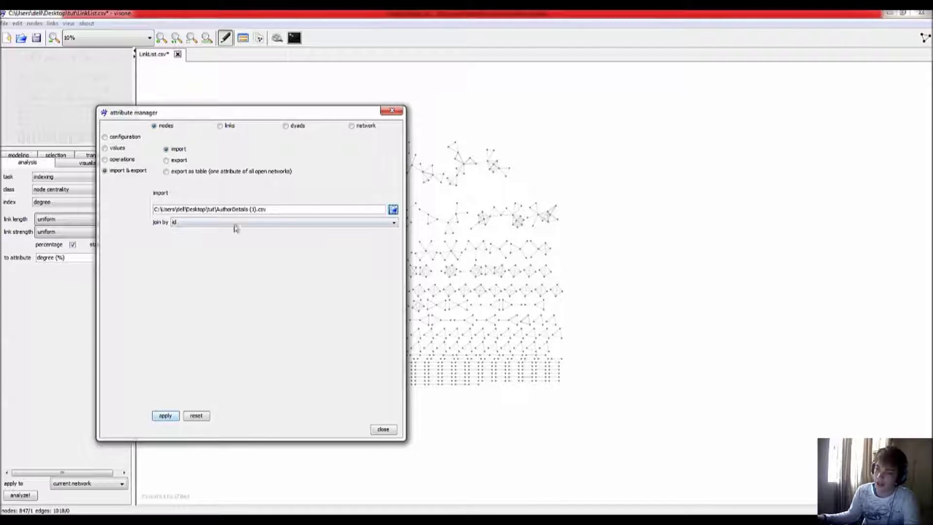
pyautogui.click(166, 417)
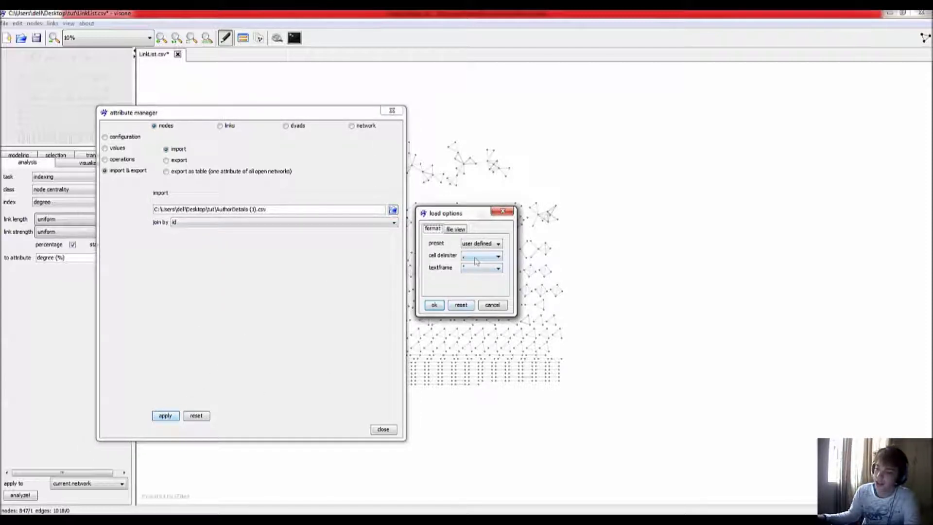
# Set the cell delimiter to TAB in the load options and run the import, which fails
pyautogui.click(449, 229)
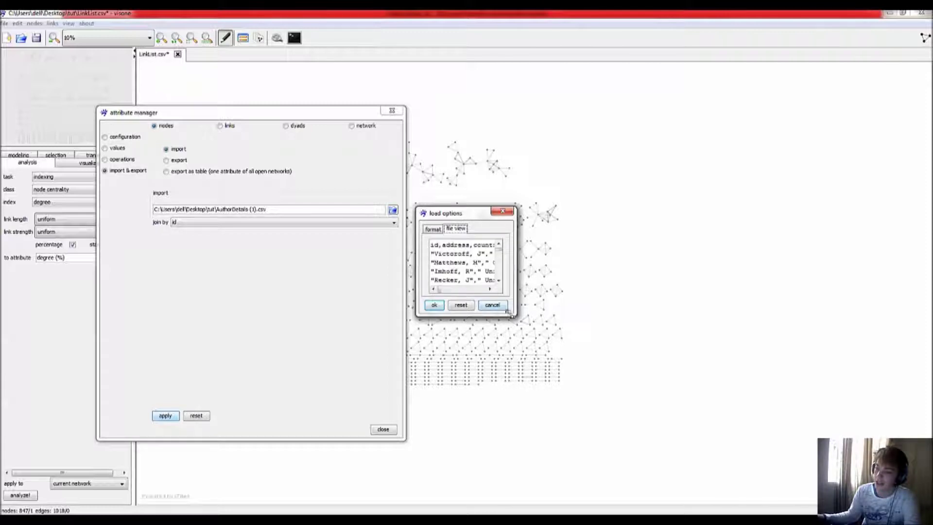
pyautogui.moveTo(510, 314); pyautogui.dragTo(524, 325)
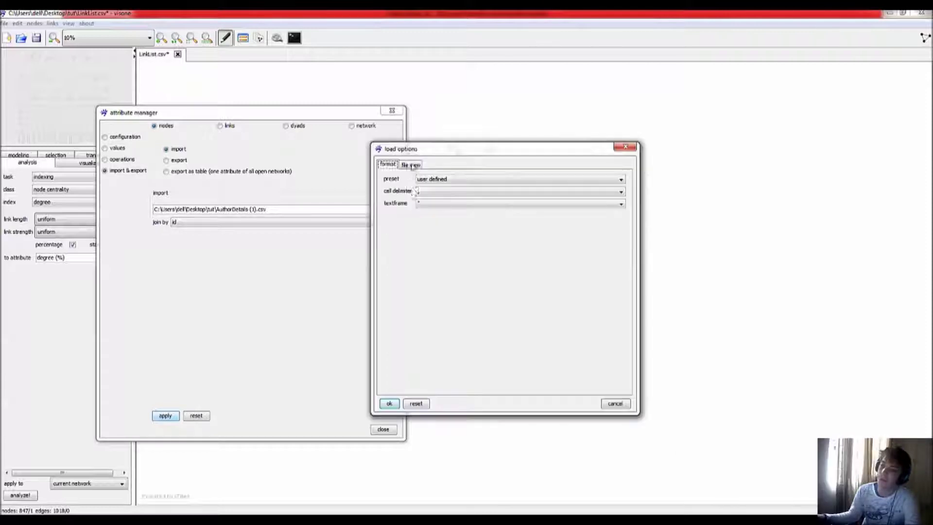
pyautogui.click(431, 193)
pyautogui.click(440, 193)
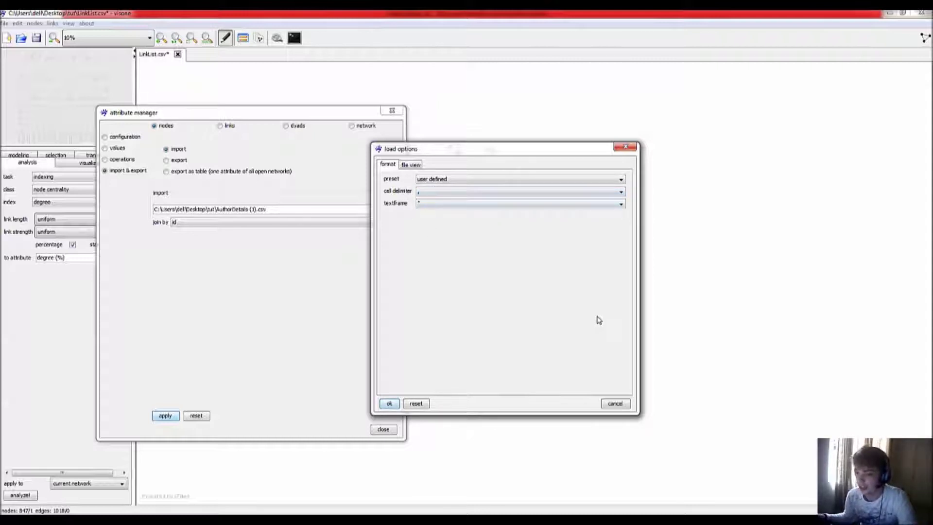
pyautogui.click(459, 192)
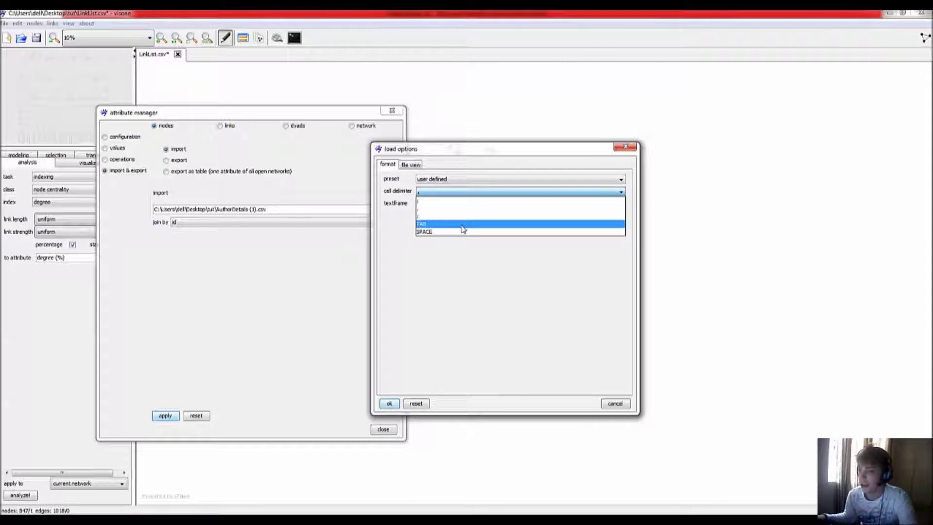
pyautogui.click(459, 218)
pyautogui.click(389, 403)
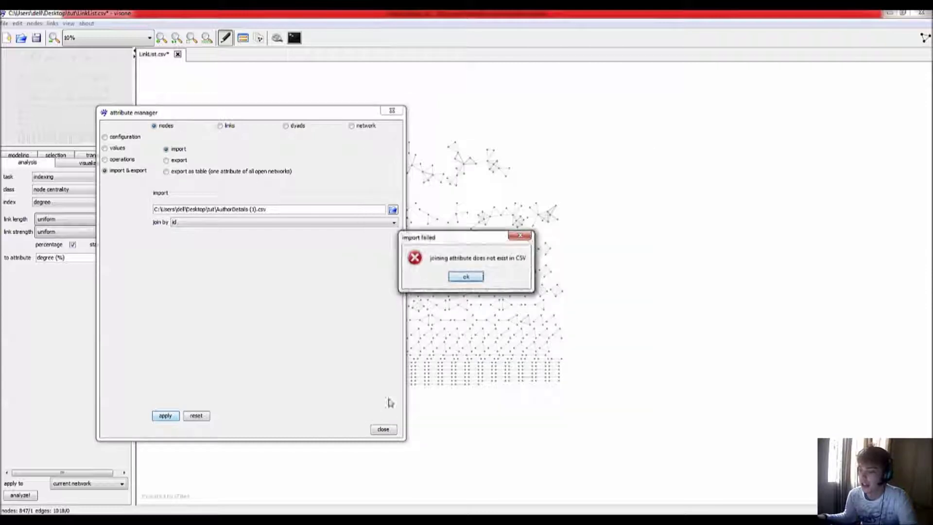
pyautogui.click(465, 277)
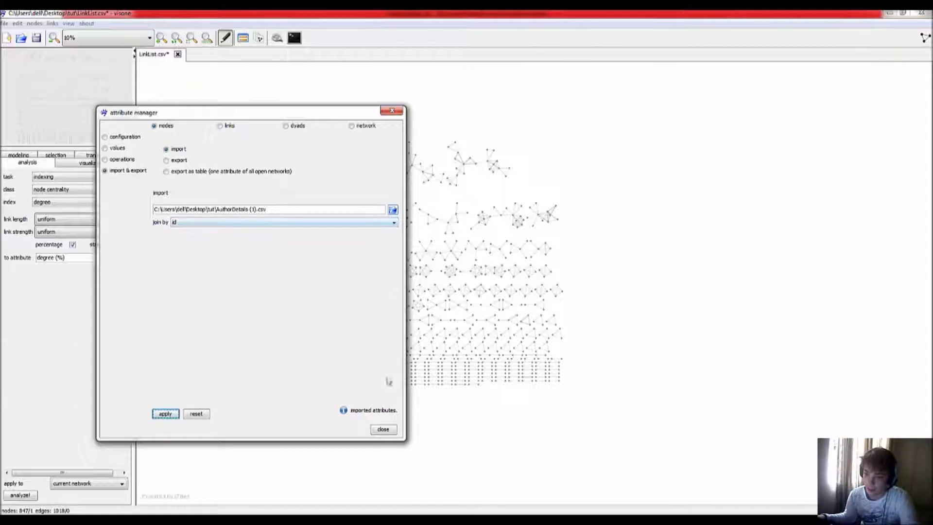
# Re-run the import of the same CSV with a different cell delimiter, then close the attribute manager
pyautogui.click(393, 210)
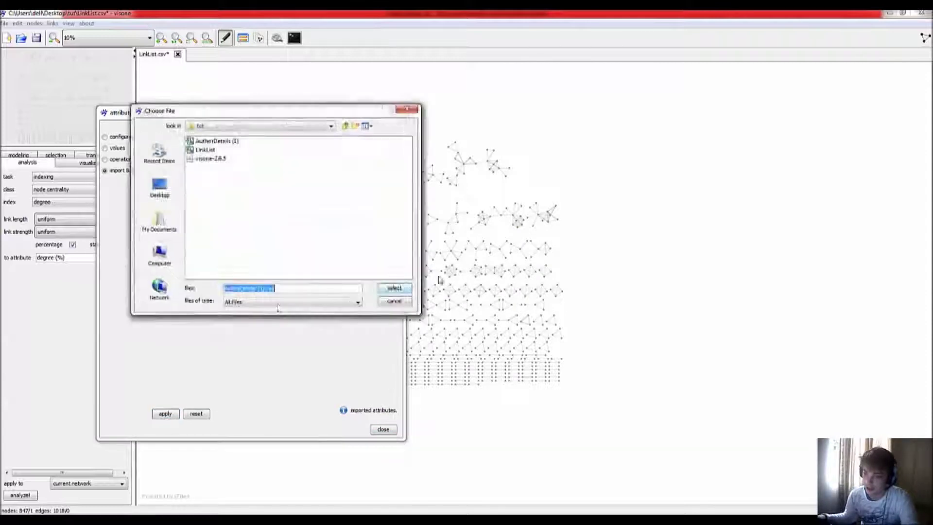
pyautogui.click(395, 287)
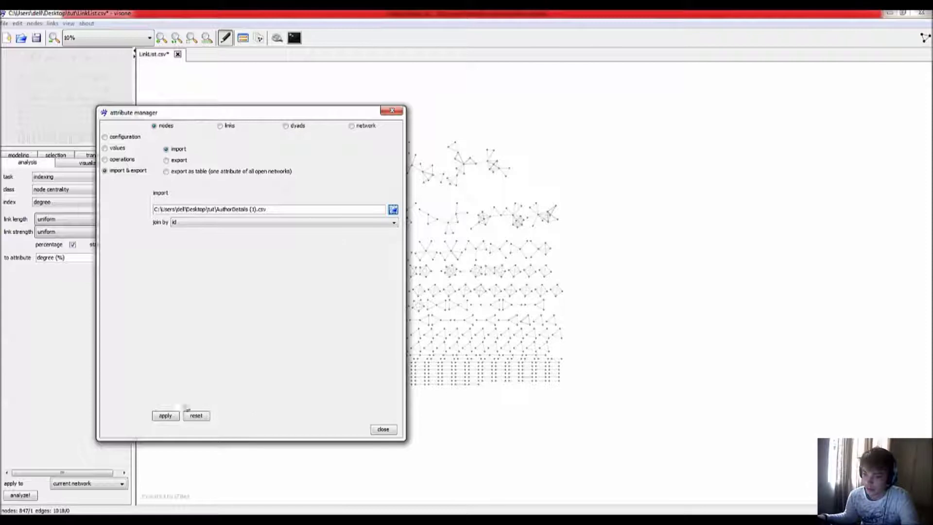
pyautogui.click(165, 416)
pyautogui.click(489, 255)
pyautogui.click(489, 278)
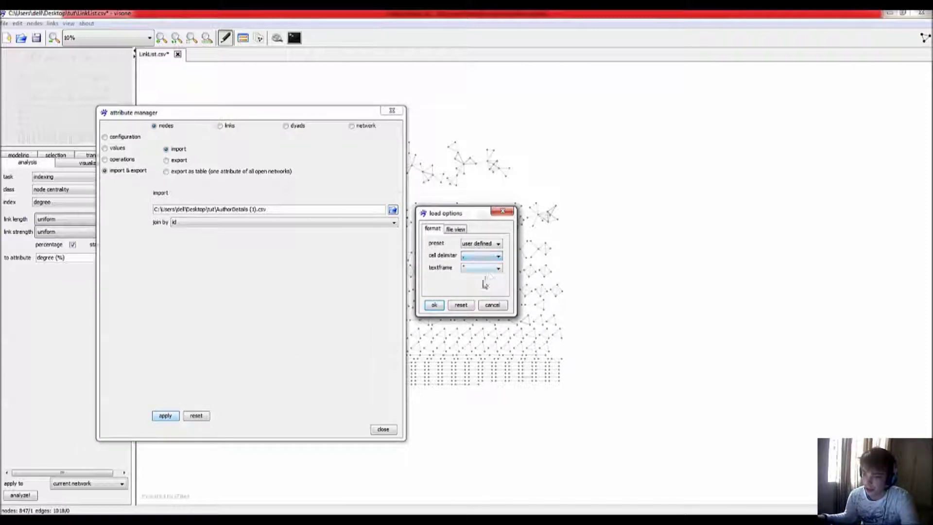
pyautogui.click(434, 305)
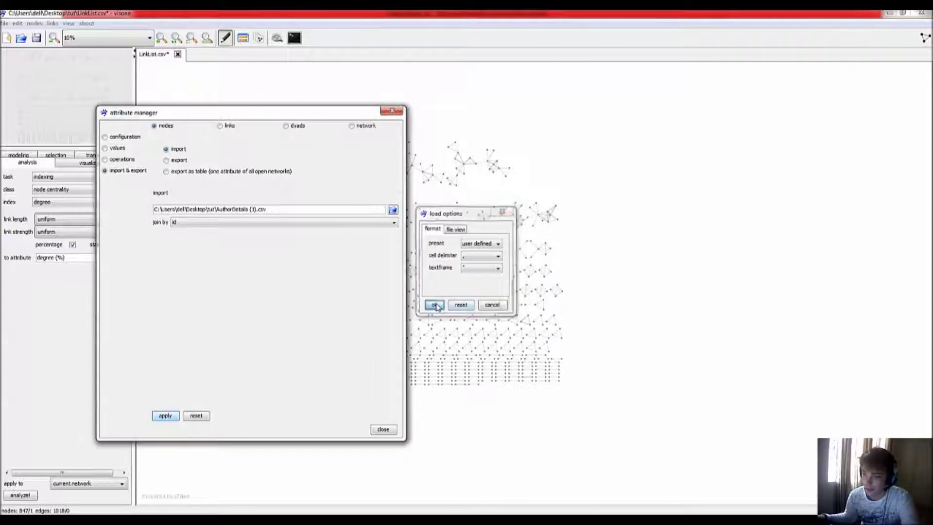
pyautogui.click(160, 416)
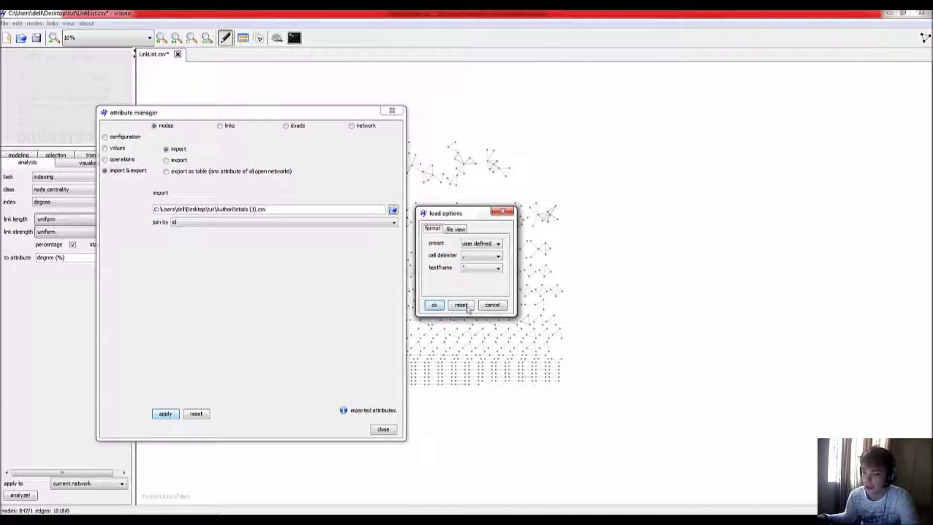
pyautogui.click(494, 306)
pyautogui.click(383, 429)
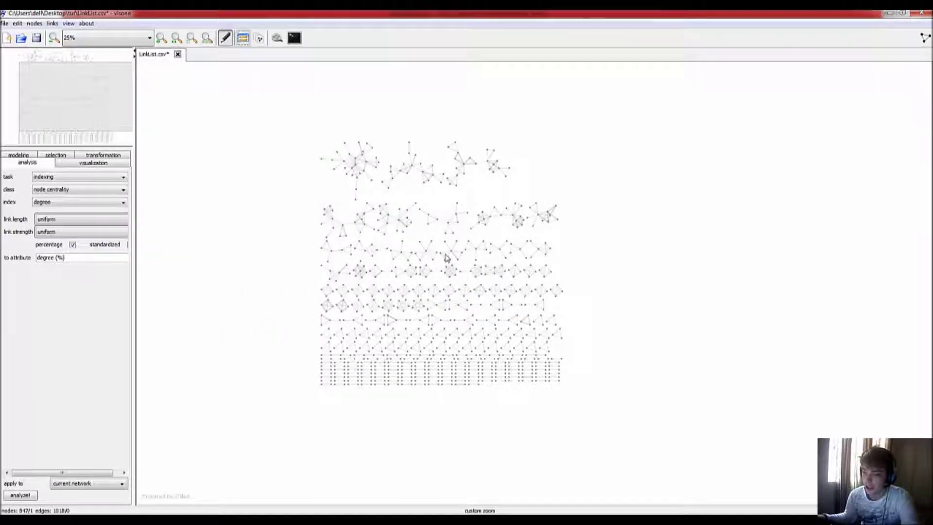
pyautogui.scroll(4, 447, 257)
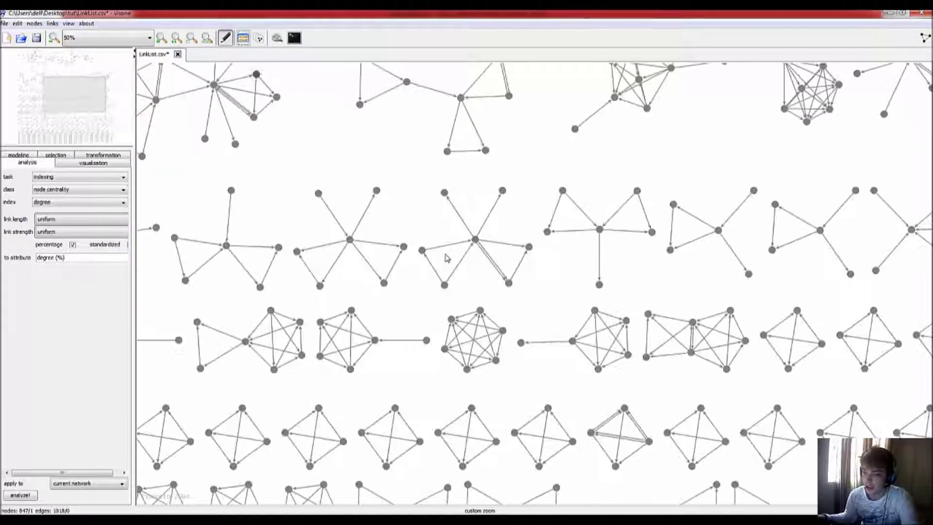
pyautogui.rightClick(404, 248)
pyautogui.click(430, 353)
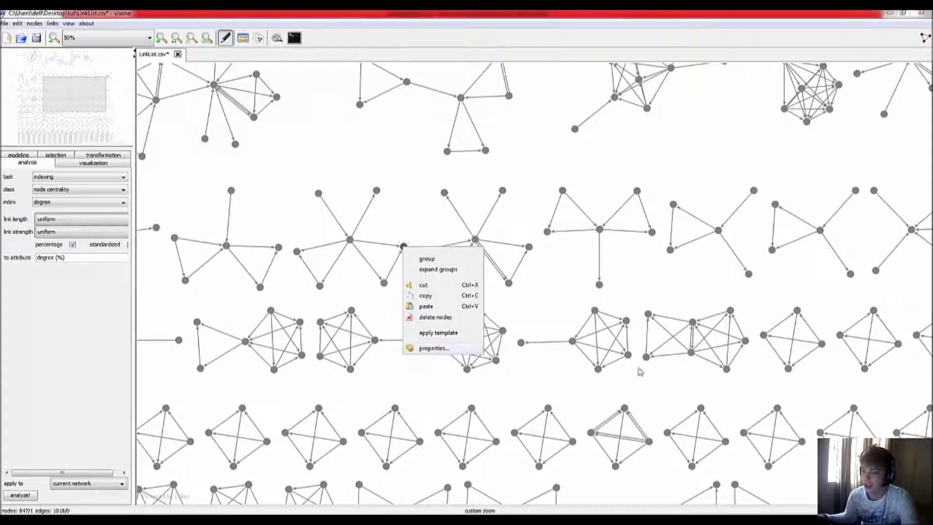
pyautogui.click(163, 127)
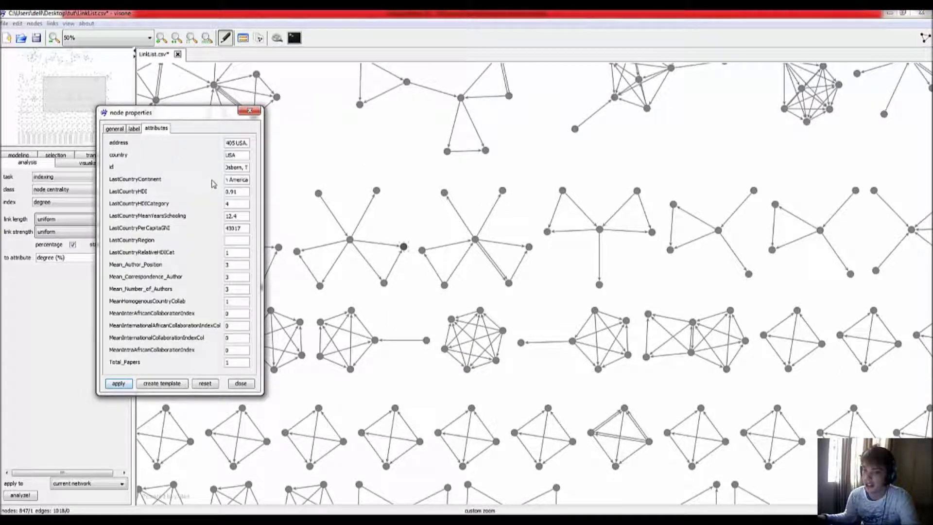
pyautogui.moveTo(263, 395); pyautogui.dragTo(483, 414)
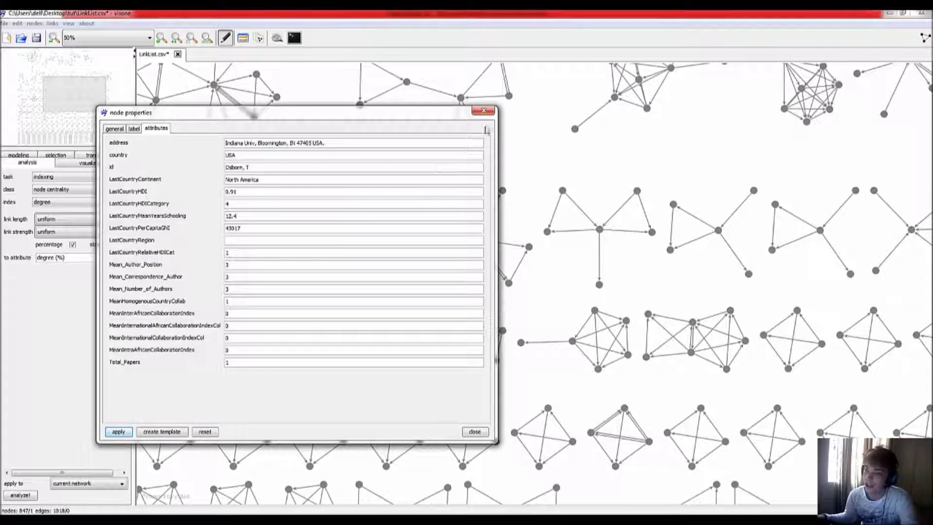
pyautogui.click(483, 111)
pyautogui.scroll(-3, 427, 195)
pyautogui.scroll(2, 412, 194)
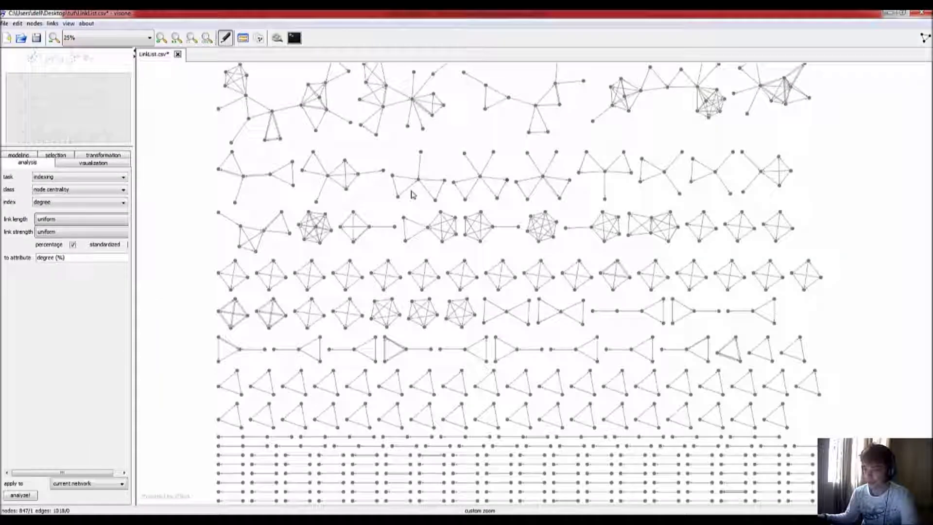
pyautogui.scroll(-3, 411, 239)
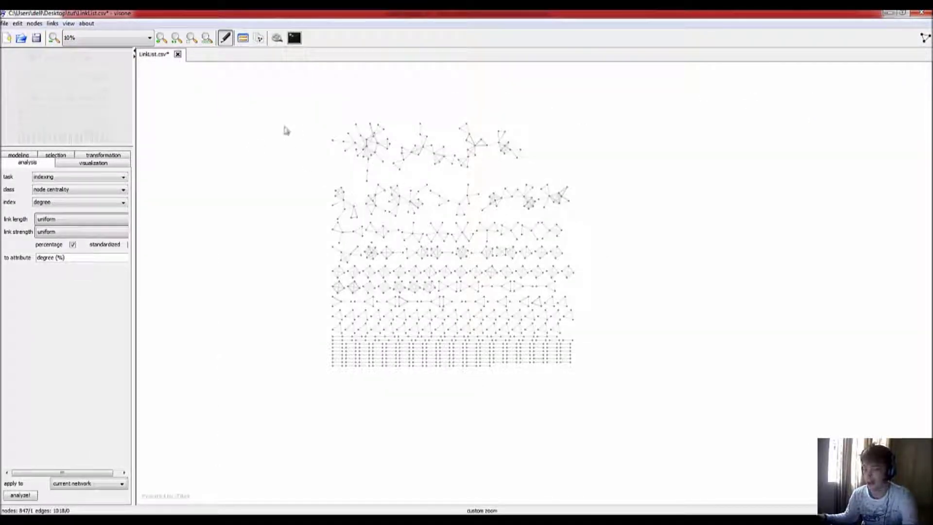
pyautogui.moveTo(283, 122); pyautogui.dragTo(644, 374)
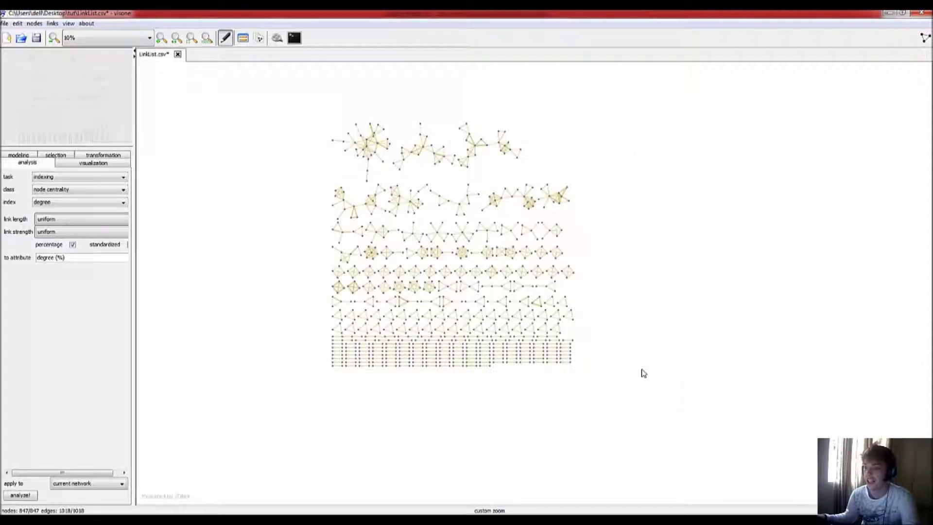
pyautogui.moveTo(690, 409); pyautogui.dragTo(324, 90)
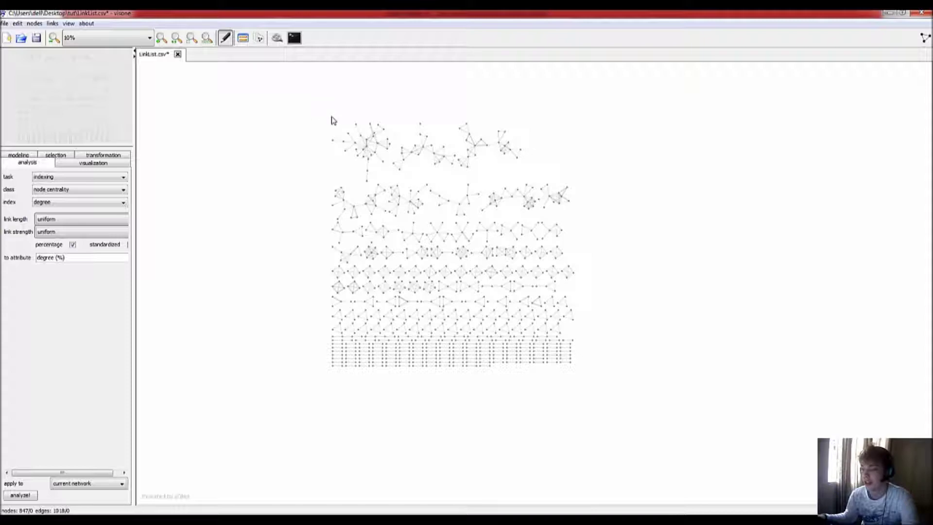